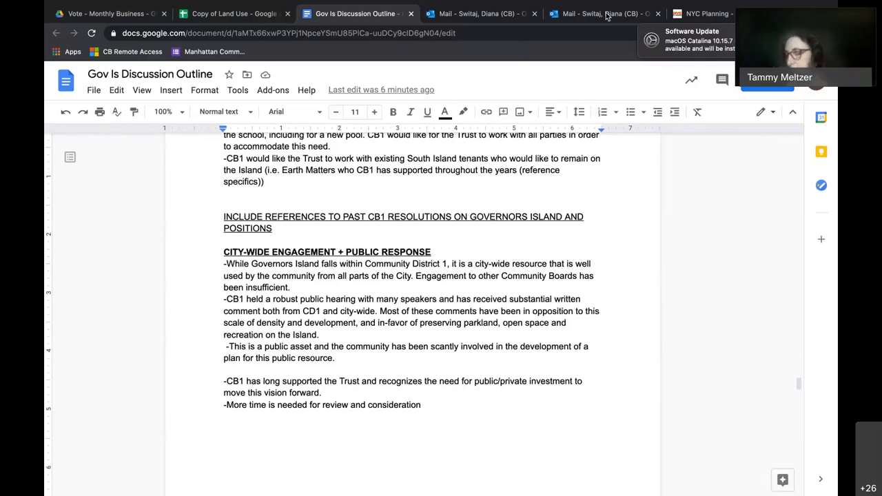
Leave the Gov Is Discussion Outline doc for the 'Copy of Land Use' Vote Sheet tab.
scroll(508, 205, down, 5)
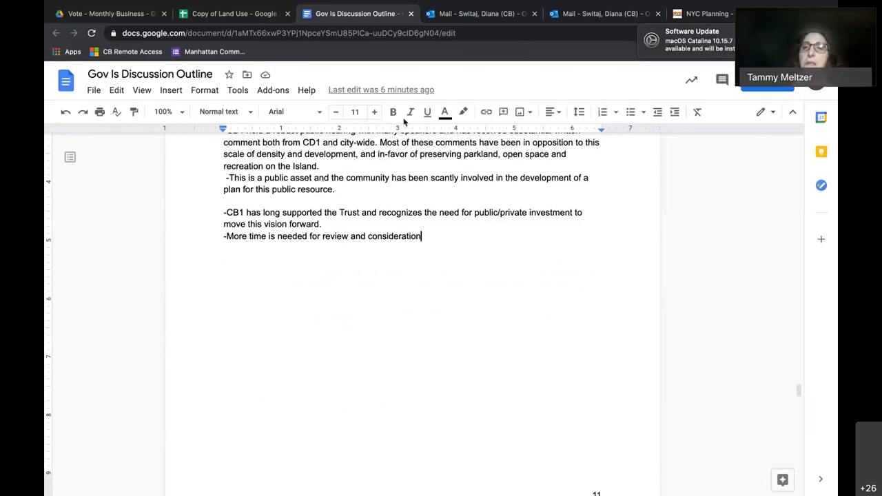
key(ctrl+shift+Tab)
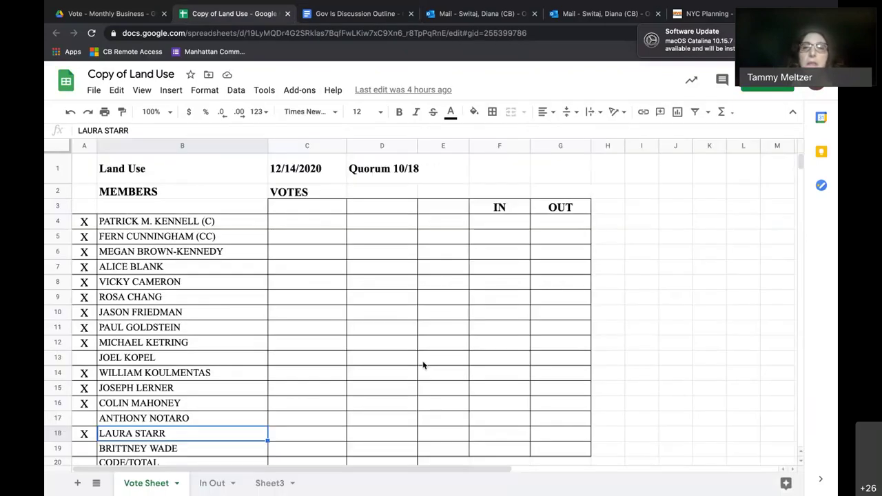
Zoom the vote sheet out to 90% so more member rows are visible.
scroll(423, 365, down, 1)
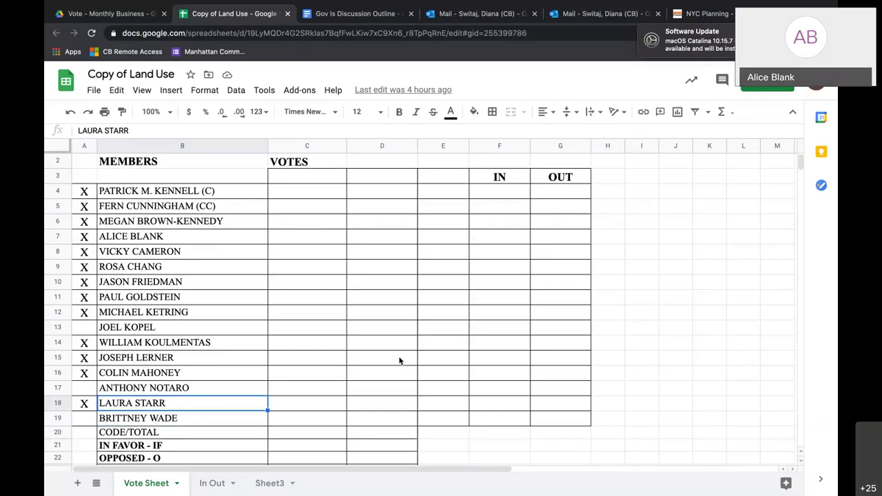
click(387, 355)
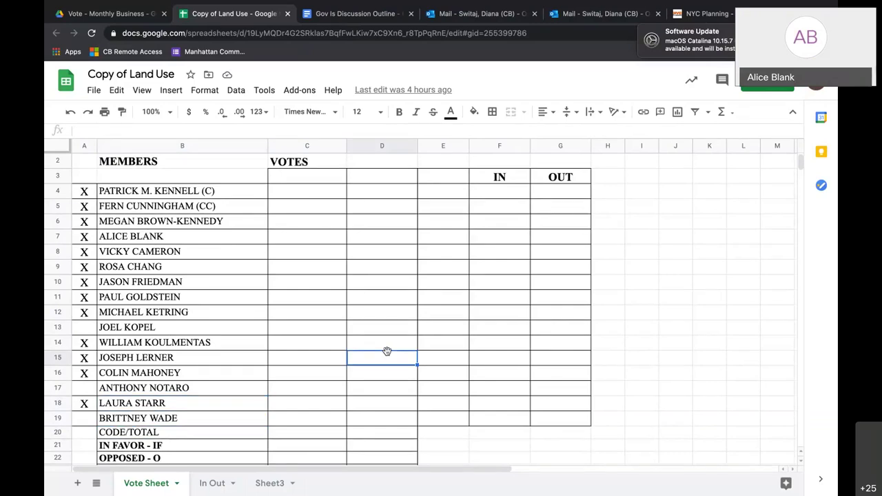
key(ctrl+minus)
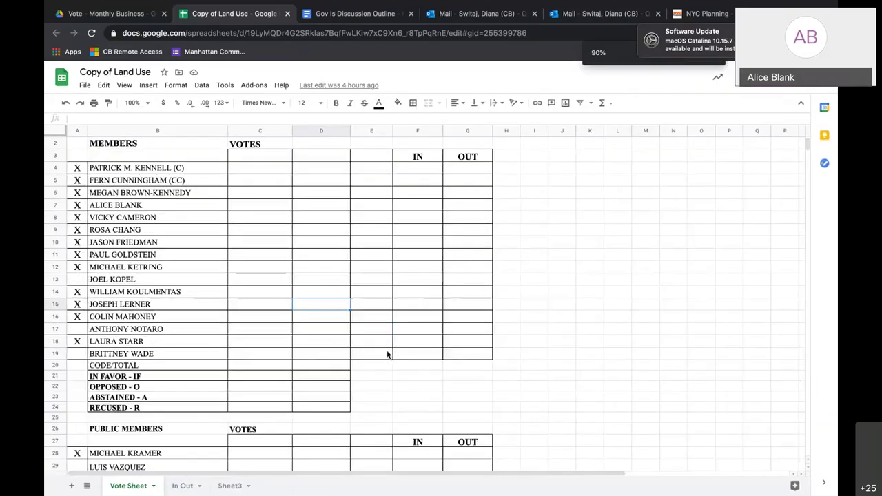
scroll(387, 355, up, 1)
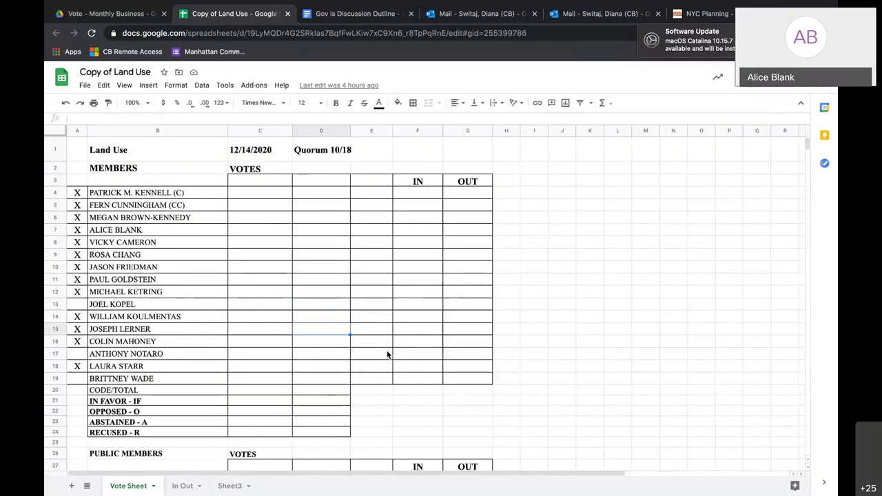
scroll(387, 354, down, 2)
scroll(387, 354, up, 2)
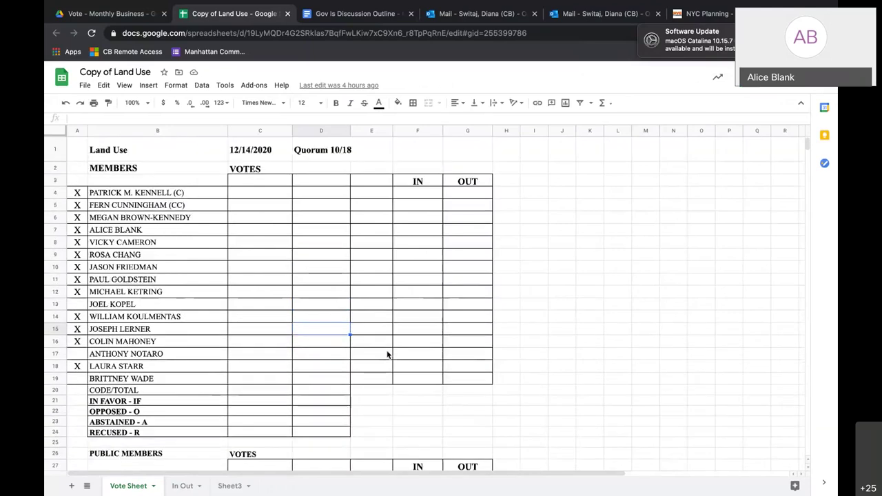
scroll(387, 355, down, 1)
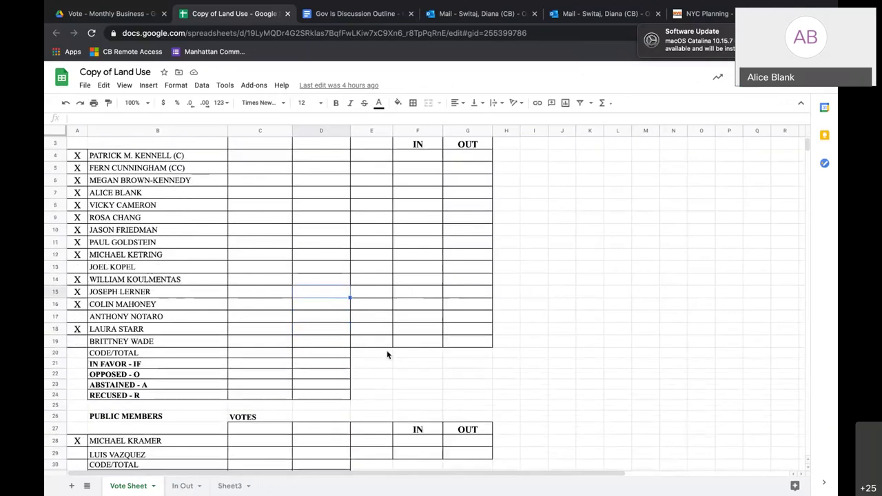
click(273, 156)
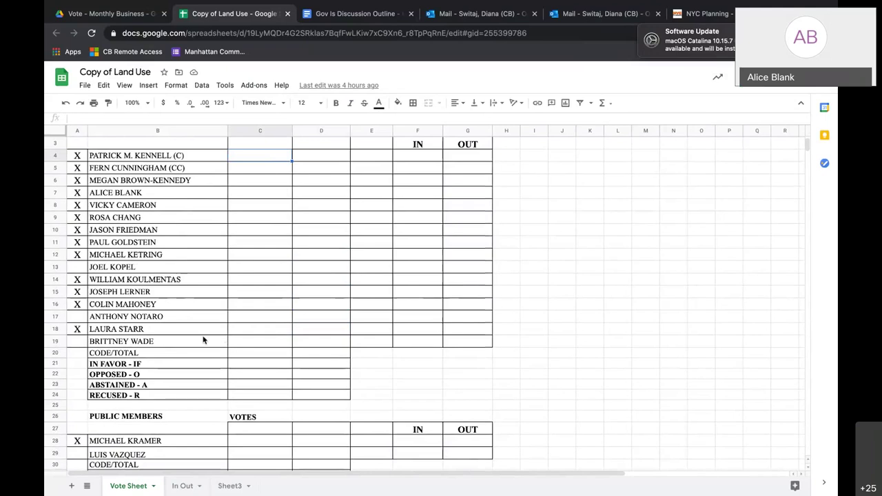
Mark the row 17 member as E in A17, then go back to the outline doc.
click(75, 317)
text(E)
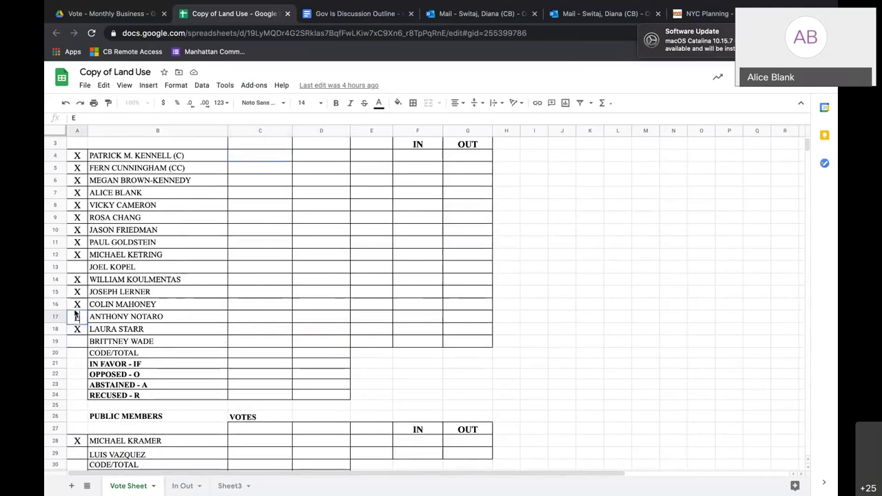
click(238, 308)
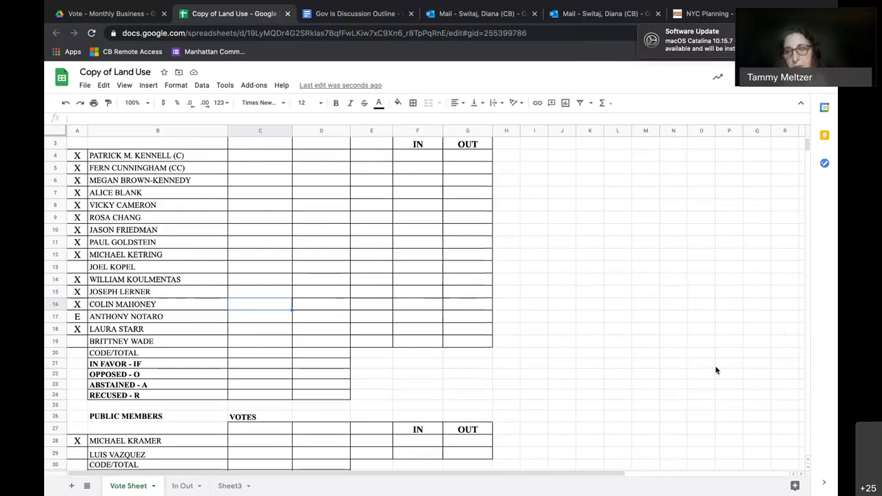
click(330, 14)
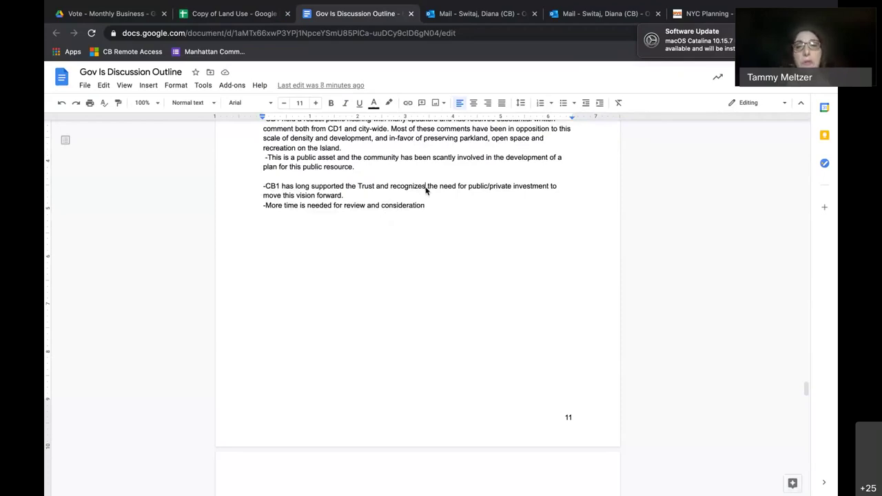
Below 'forward.' add '-CB1 supports the trust and wants to work with the Trust to make the Island sustainable'.
scroll(426, 190, up, 3)
scroll(425, 193, down, 2)
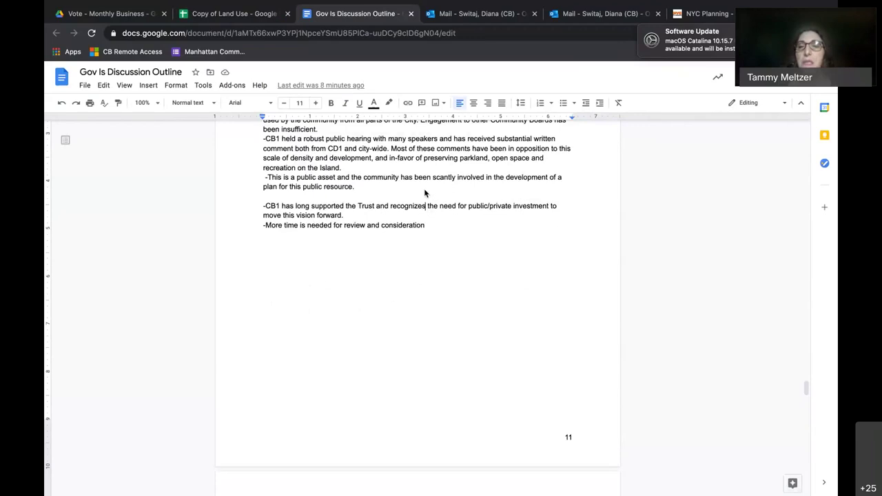
double_click(413, 217)
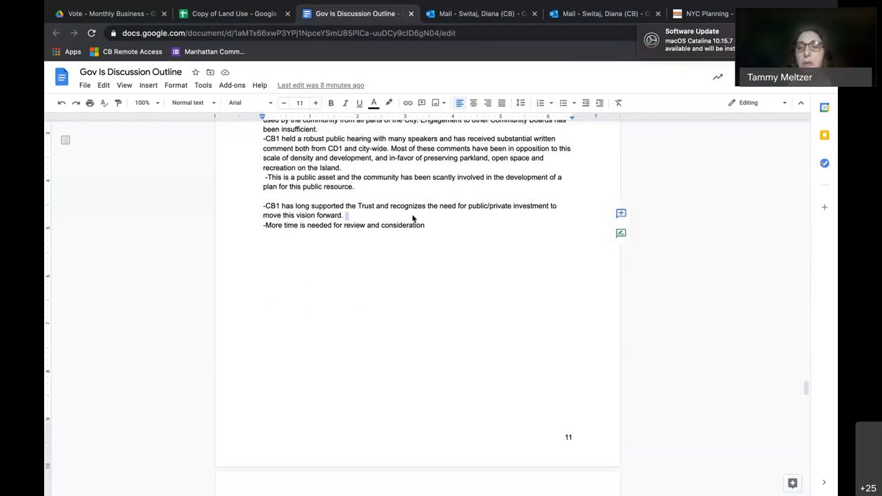
key(Return)
text(-C)
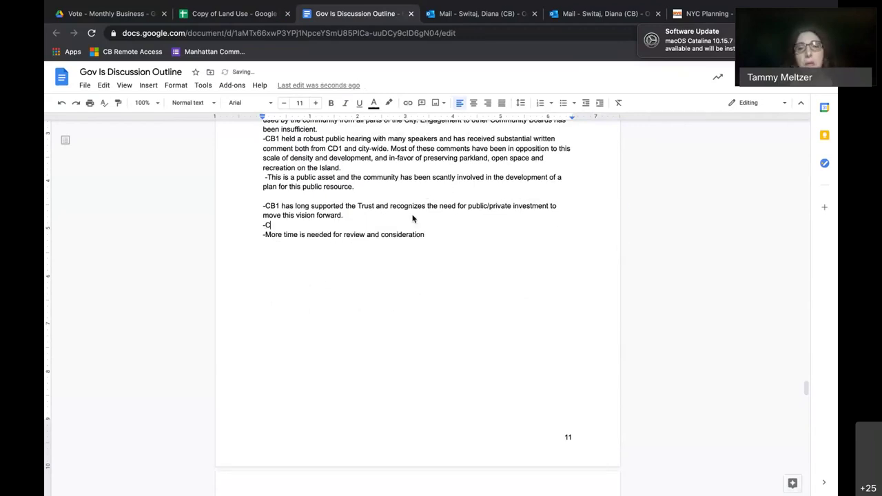
text(B1 supports the tr)
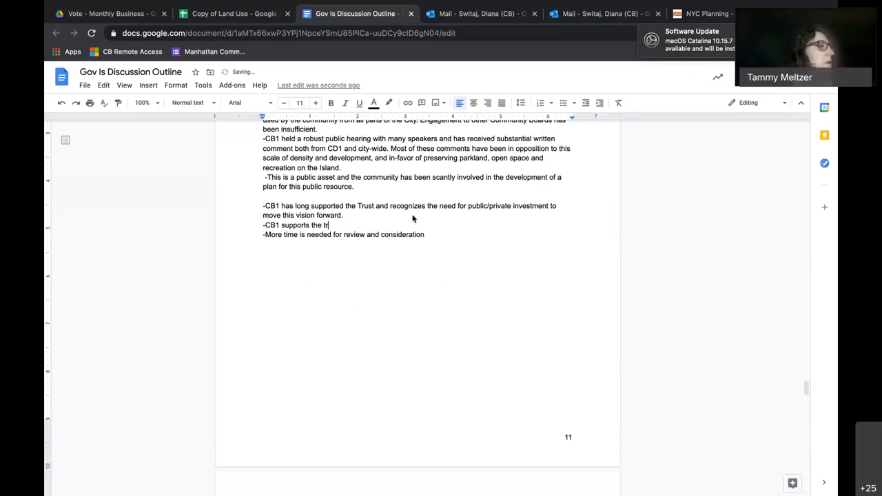
text(ust and )
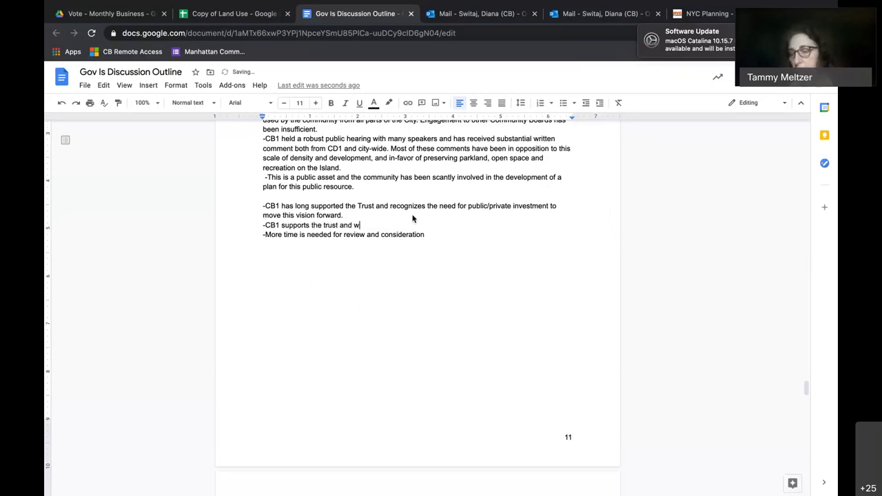
text(wants to wor)
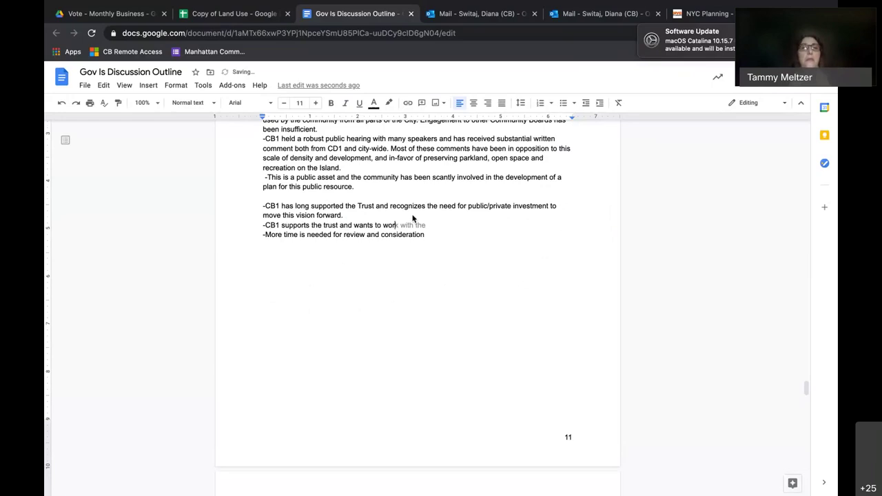
text(k with the Trust )
text(fo)
text(r)
key(BackSpace)
key(BackSpace)
key(BackSpace)
key(BackSpace)
text(to )
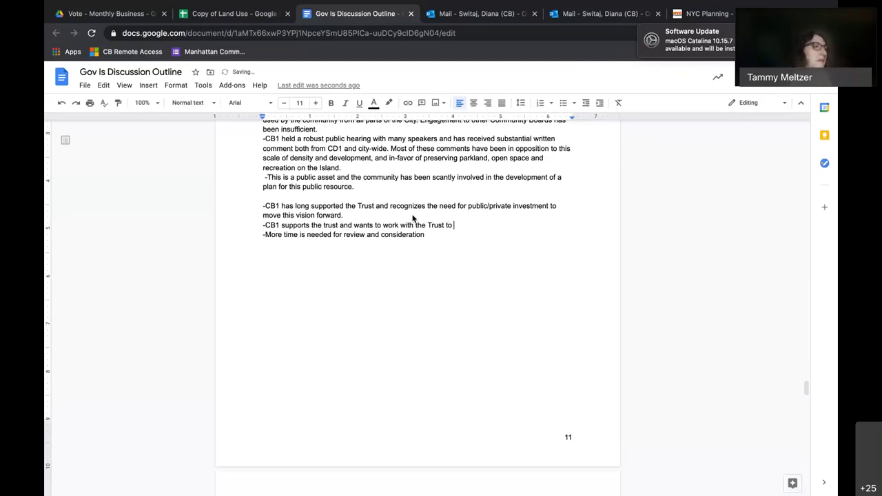
text(make the Island sustainable)
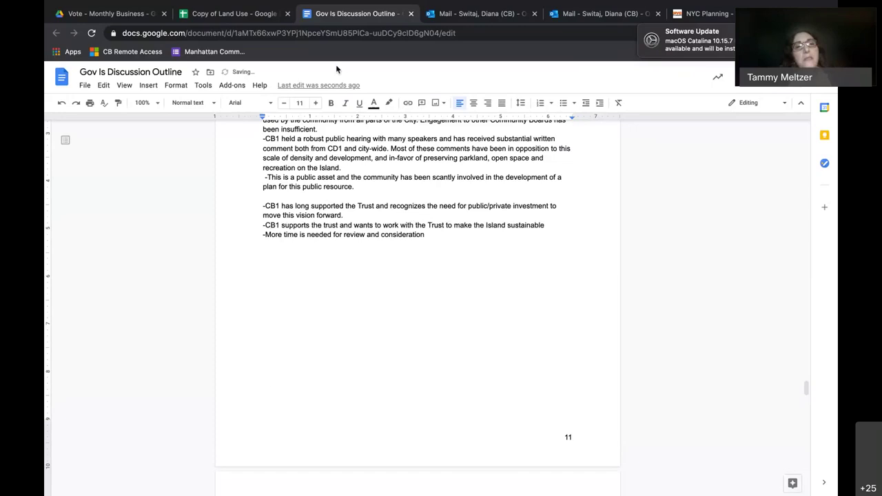
click(252, 14)
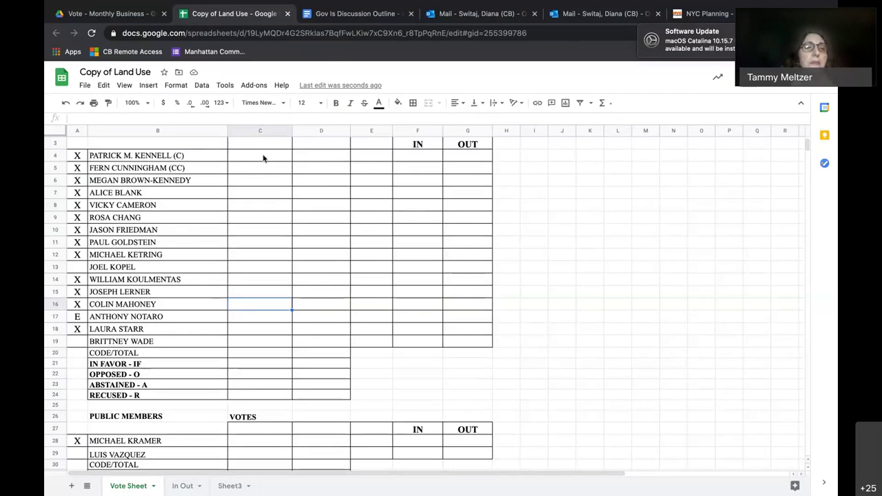
Enter N votes for the members in C5, C8 and C9.
key(XF86AudioLowerVolume)
click(263, 158)
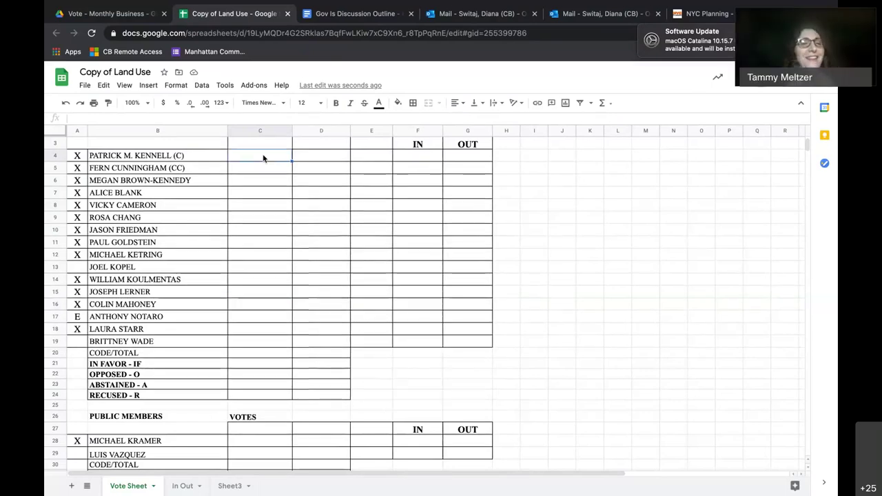
click(259, 168)
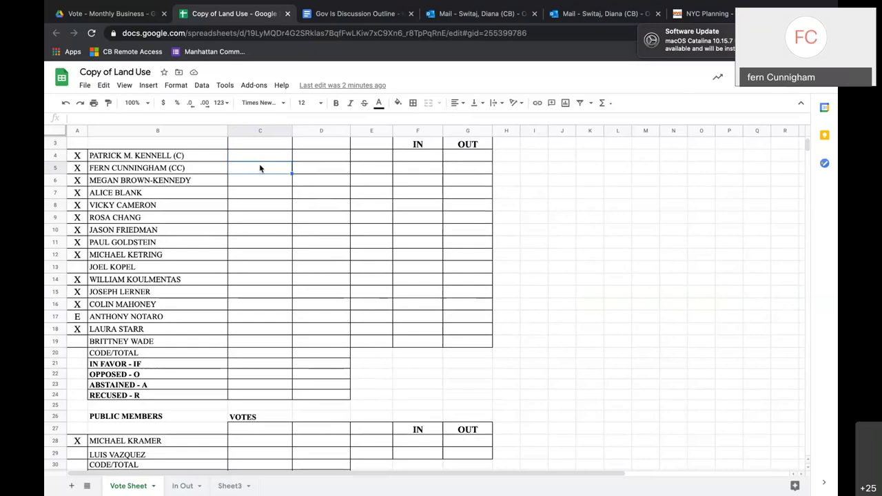
text(N)
click(255, 183)
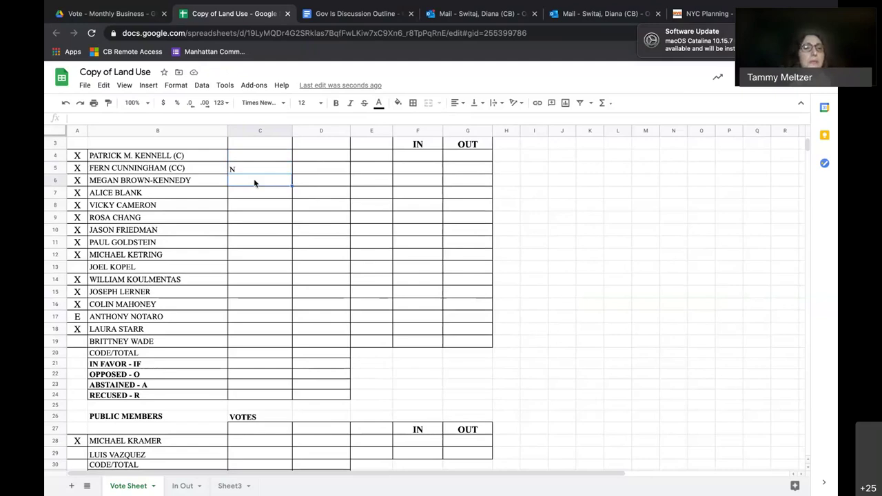
click(252, 191)
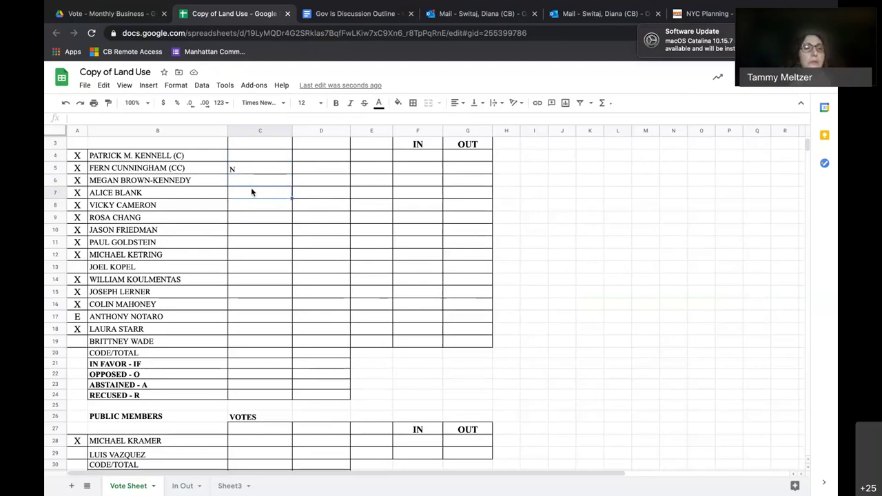
click(247, 205)
click(251, 194)
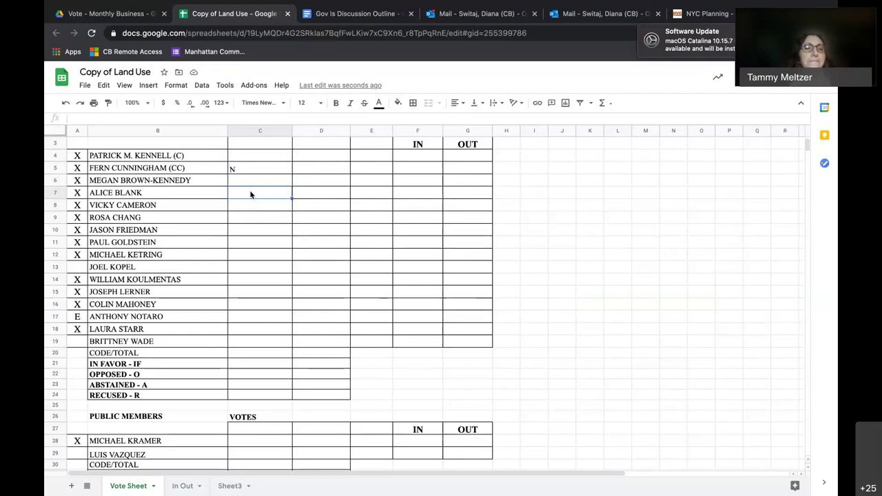
click(244, 206)
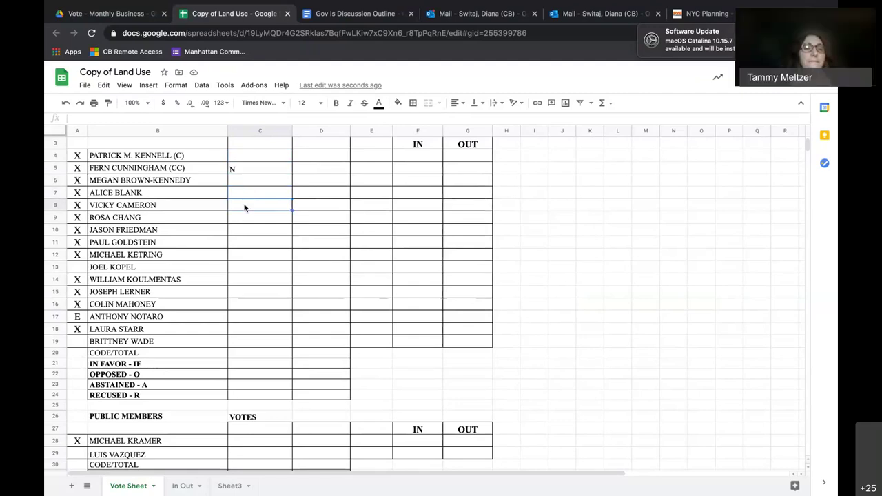
text(N)
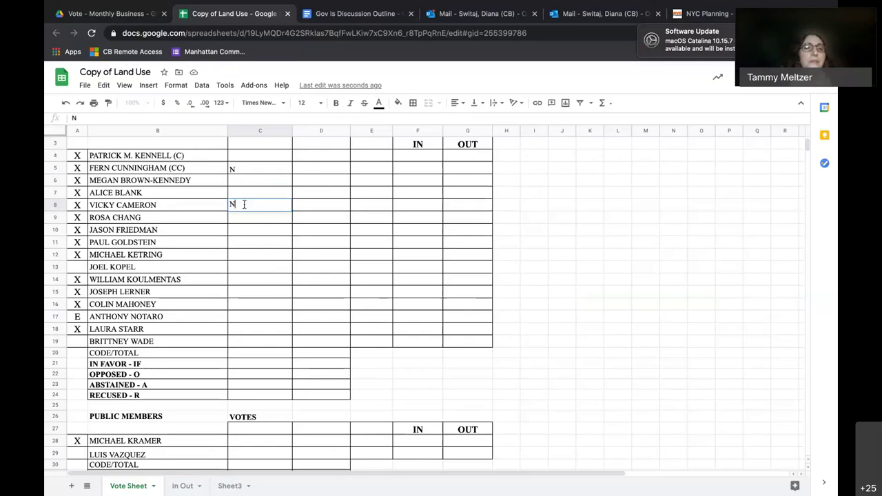
click(242, 218)
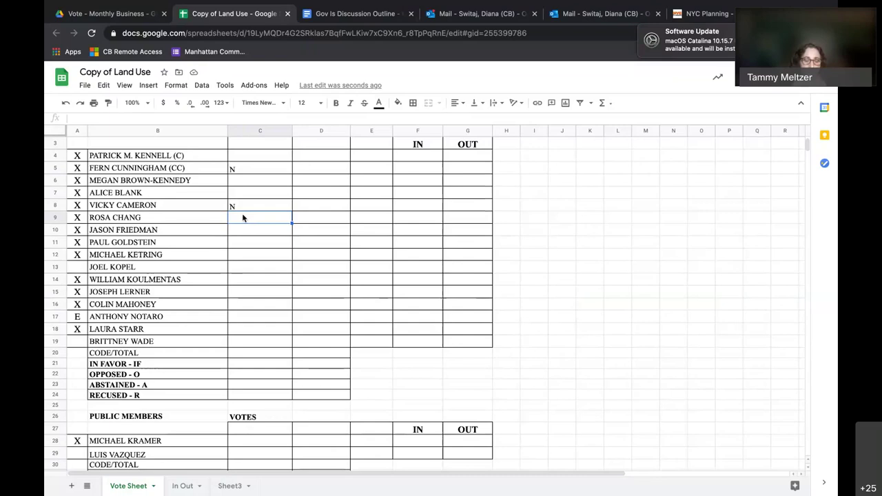
text(N)
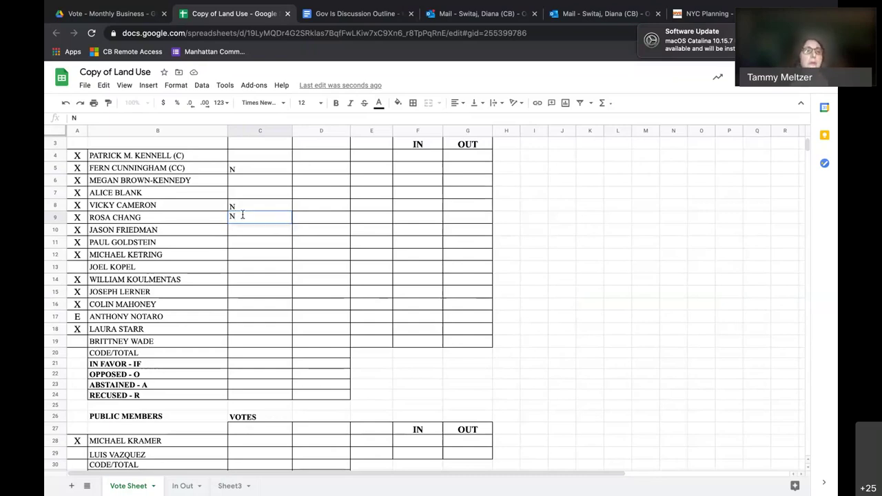
click(244, 230)
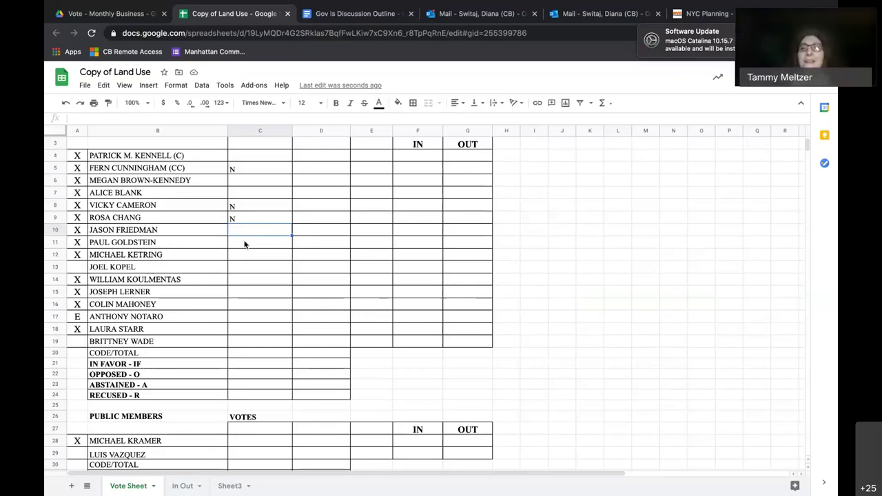
Record votes C11 N, C12 Y, C14 Y, C15 N, C16 N and C18 N.
click(243, 244)
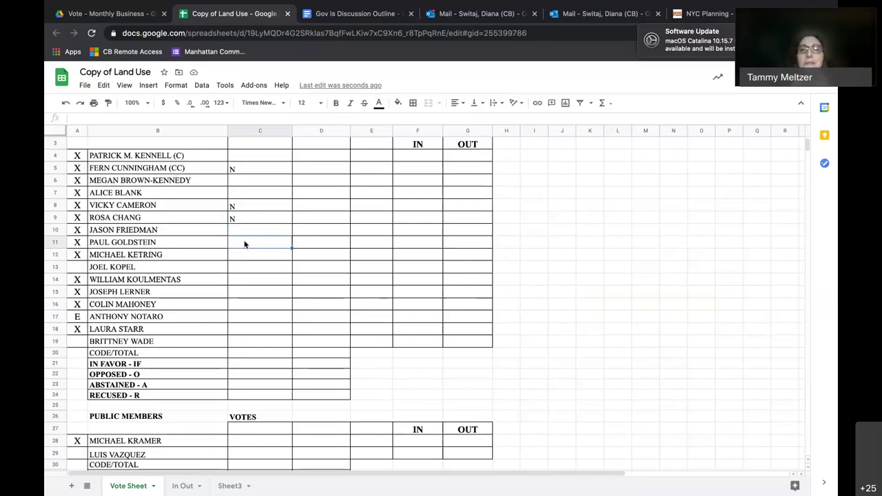
text(N)
click(236, 255)
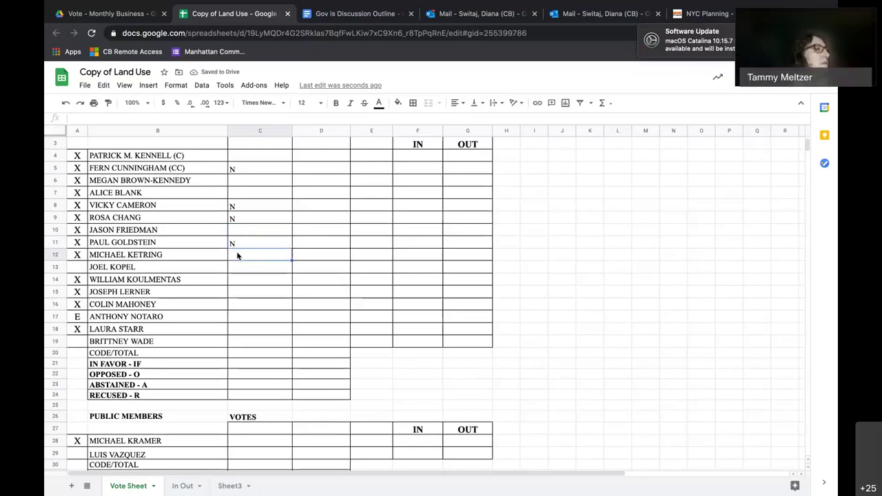
text(Y)
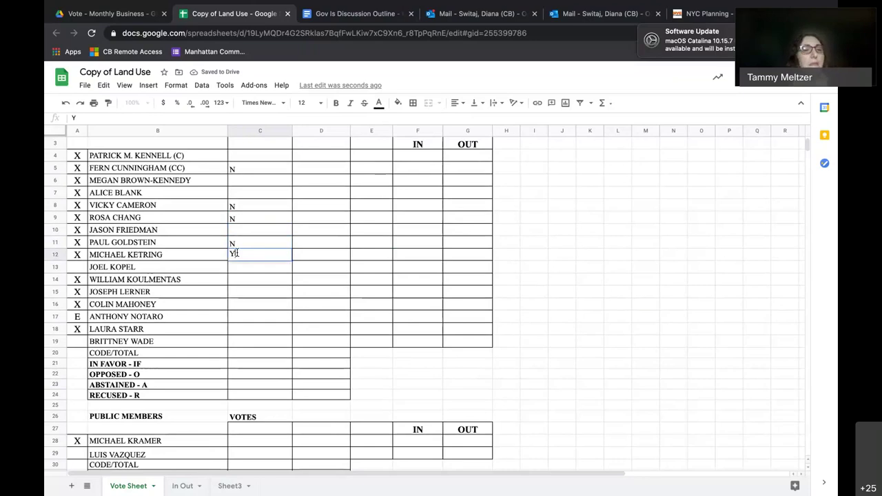
key(Return)
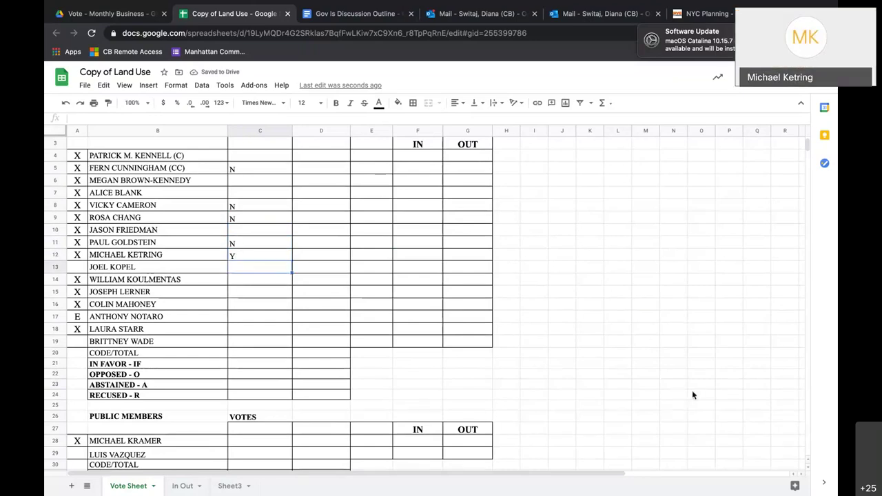
click(287, 280)
text(Y)
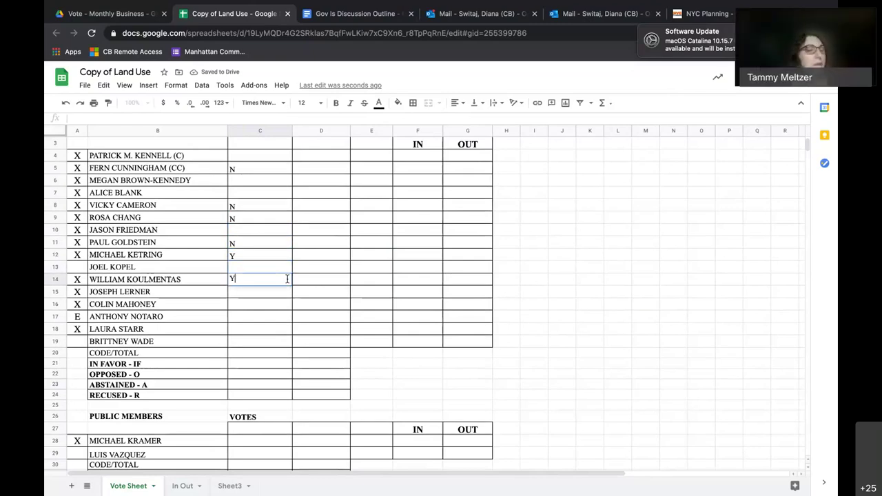
click(280, 296)
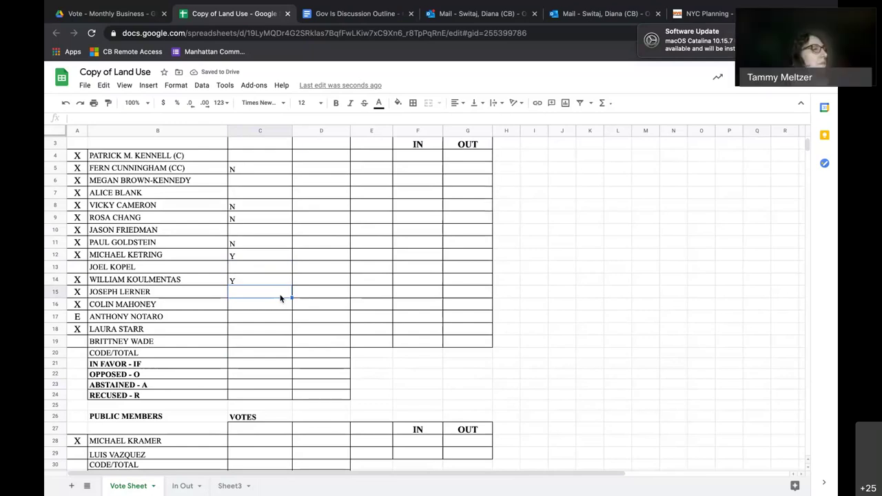
text(N)
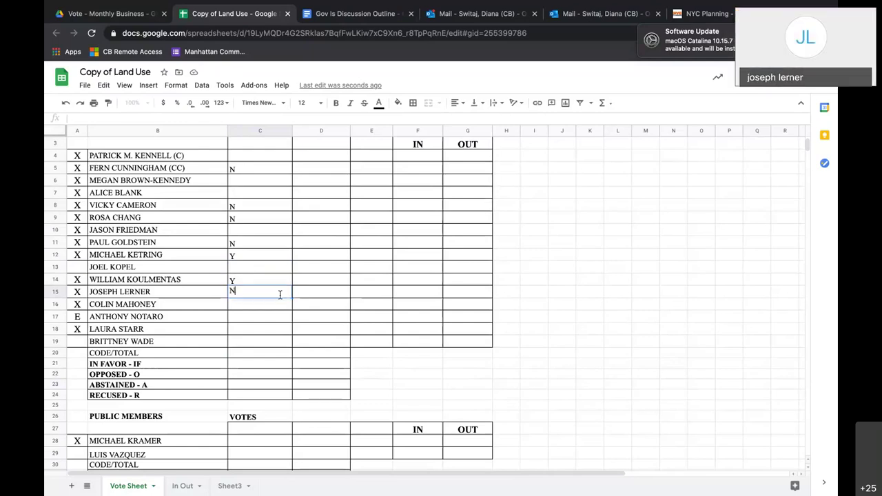
click(273, 307)
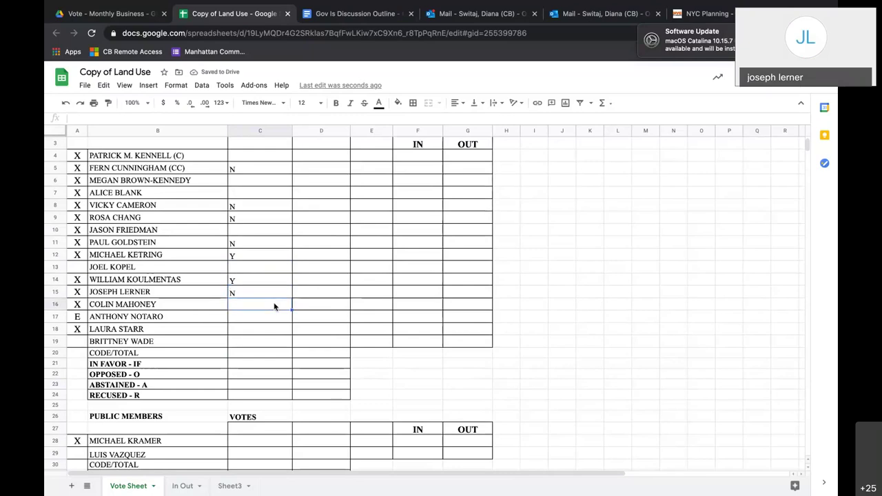
text(N)
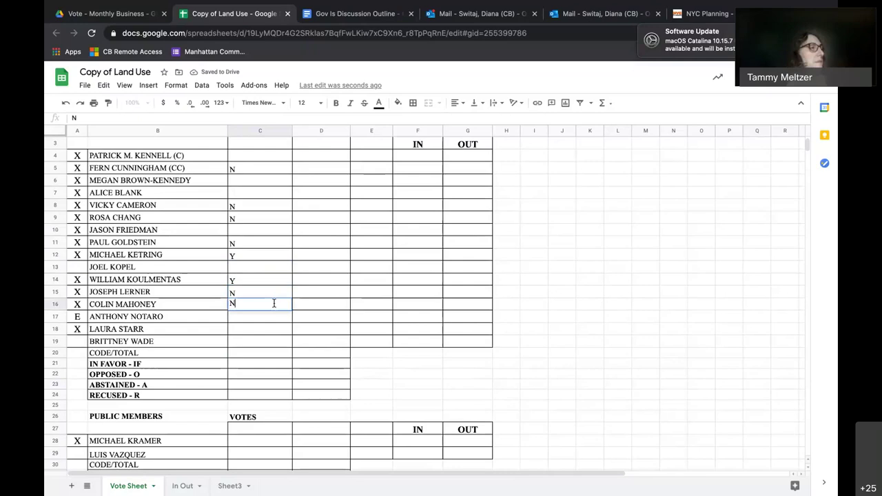
click(271, 331)
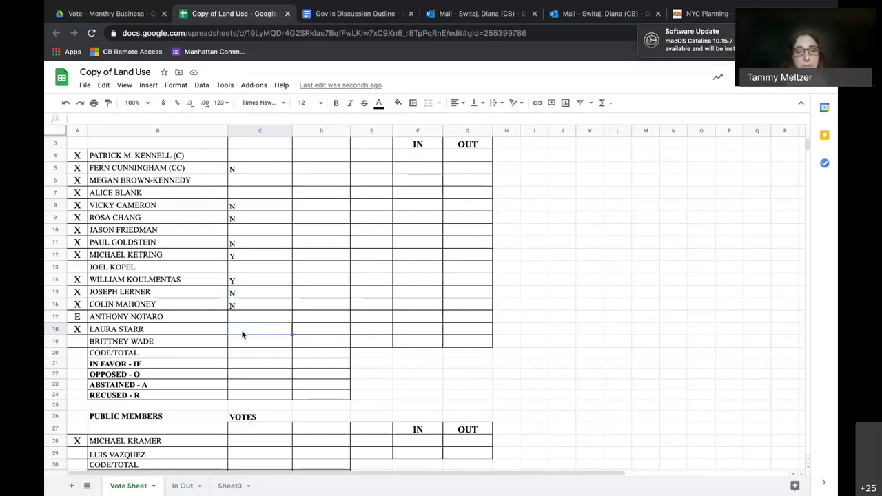
text(N)
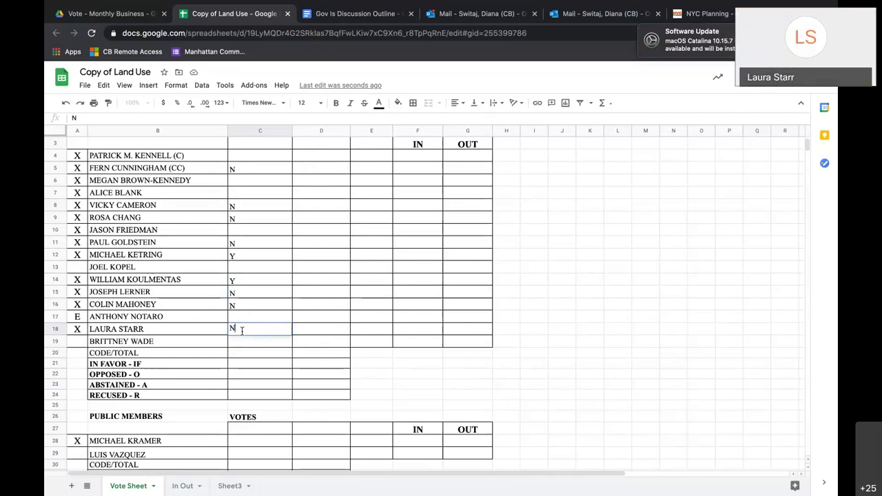
key(Return)
Enter the public member's N vote in C28.
scroll(243, 367, down, 1)
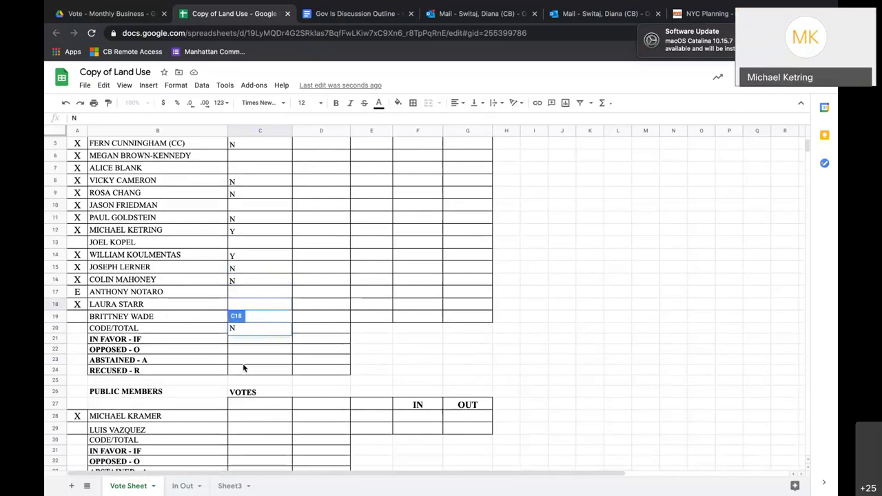
click(338, 279)
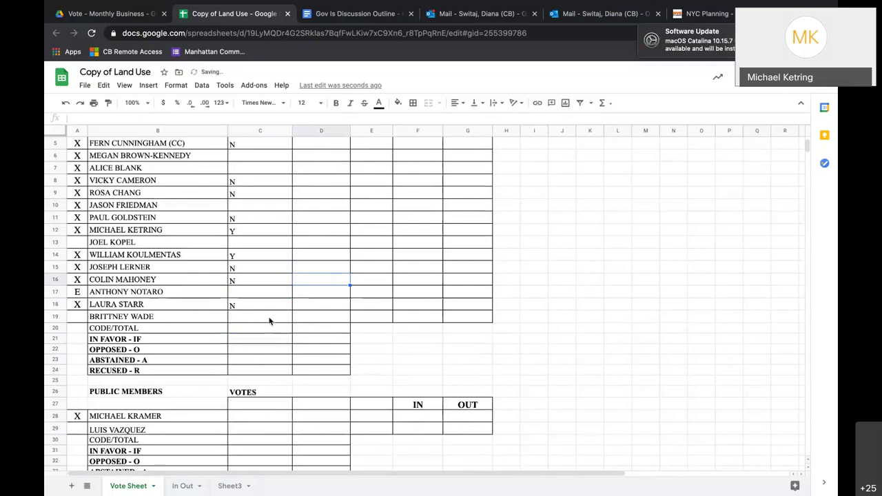
click(264, 419)
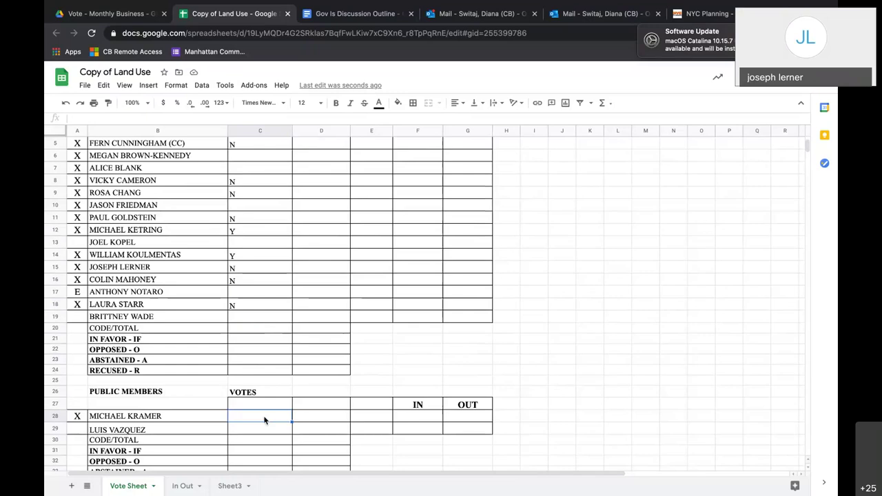
text(N)
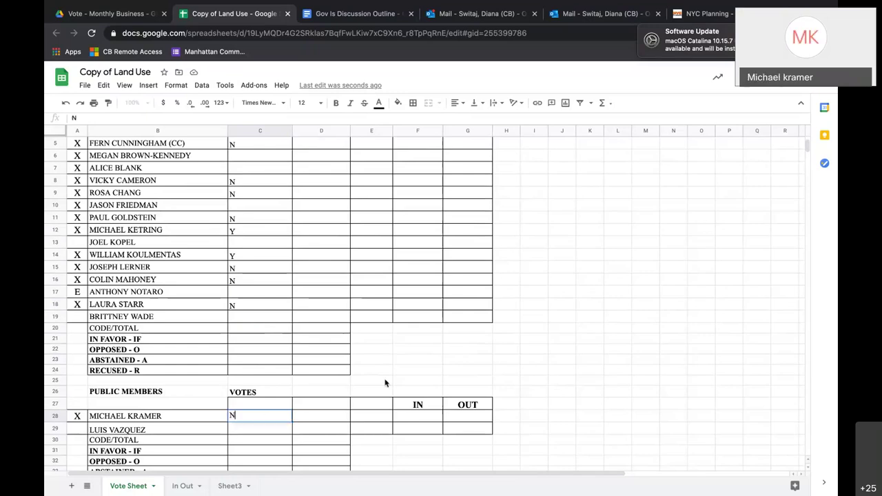
click(385, 382)
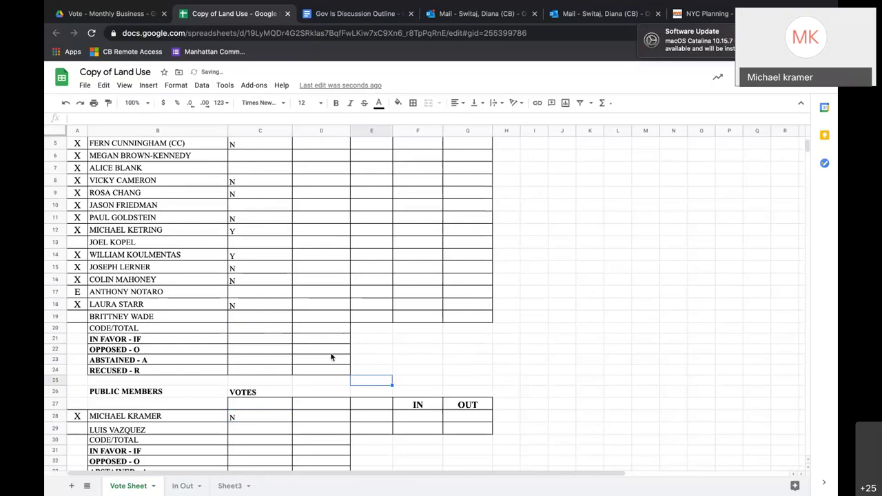
scroll(330, 357, up, 1)
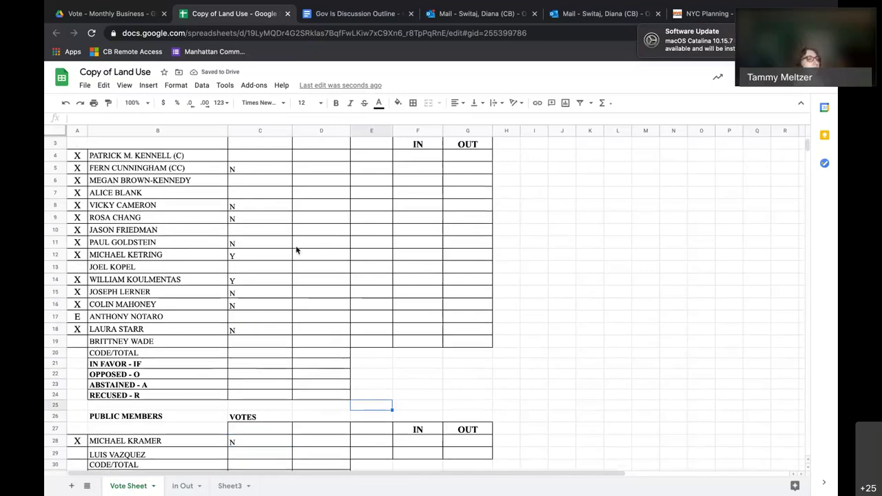
click(269, 186)
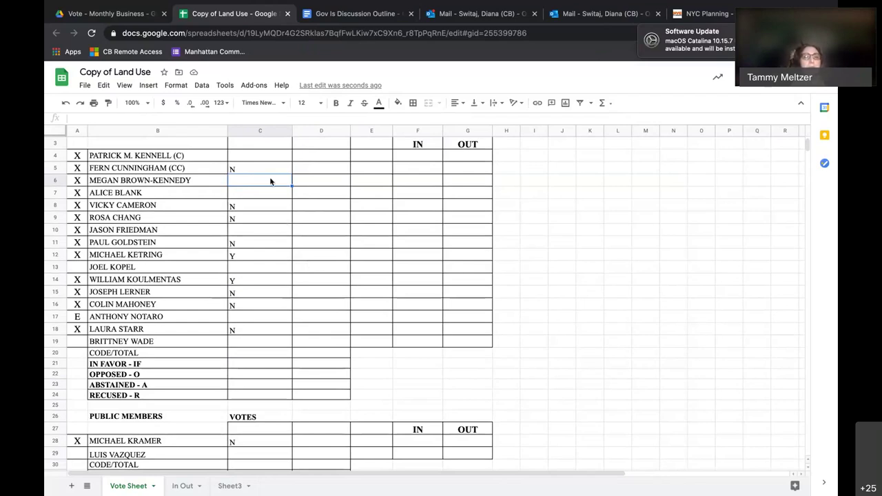
click(336, 159)
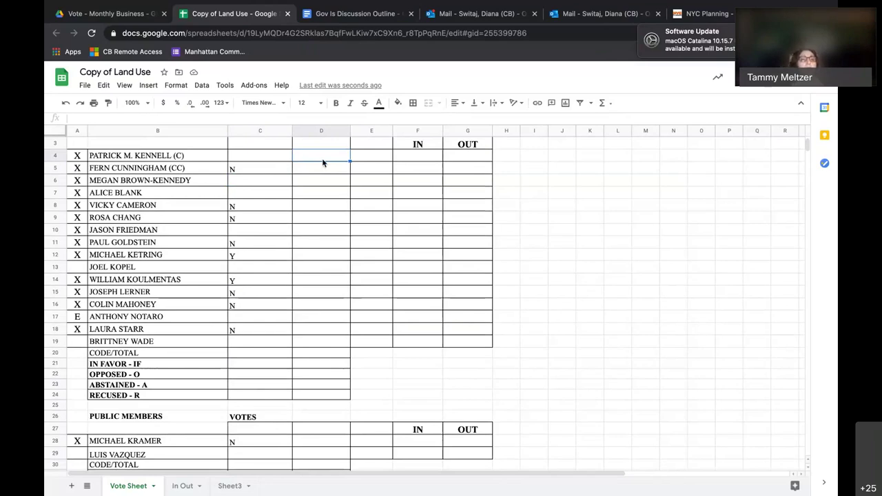
click(319, 172)
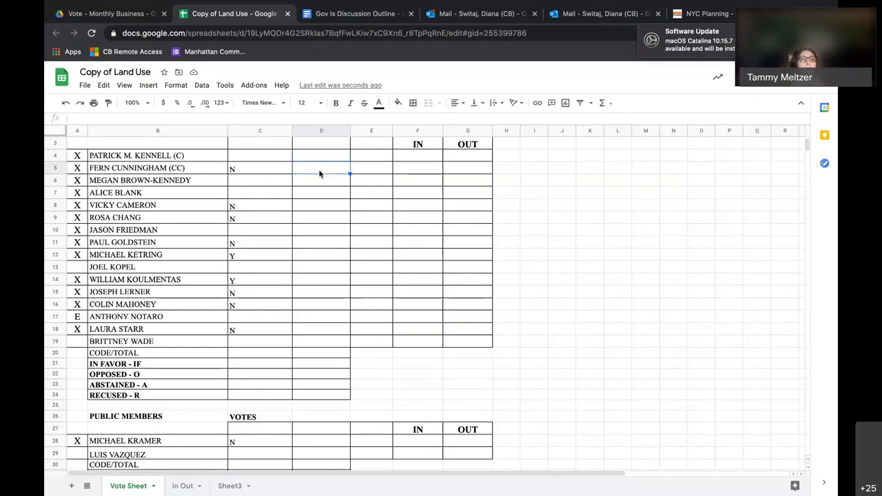
Start column D votes with REC in D4 and IF in D5.
click(320, 158)
text(REC)
key(Return)
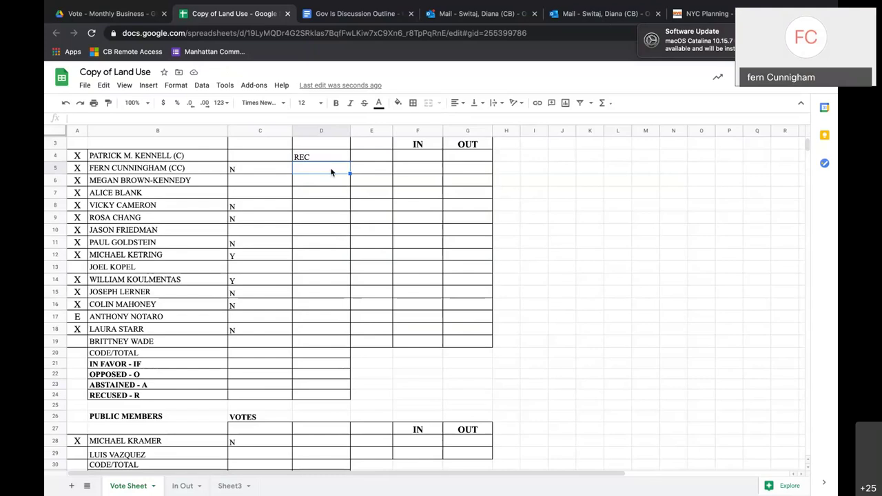
text(IF)
key(Return)
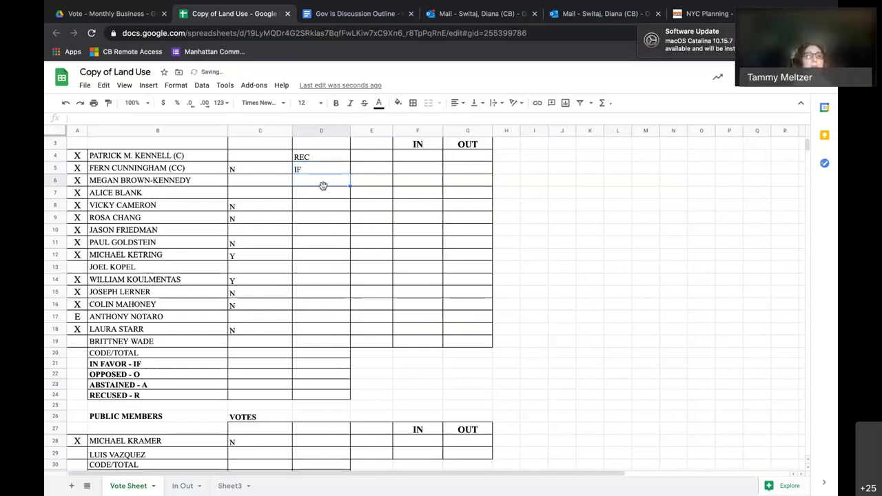
Enter IF as the row 8 member's vote in D8.
click(323, 209)
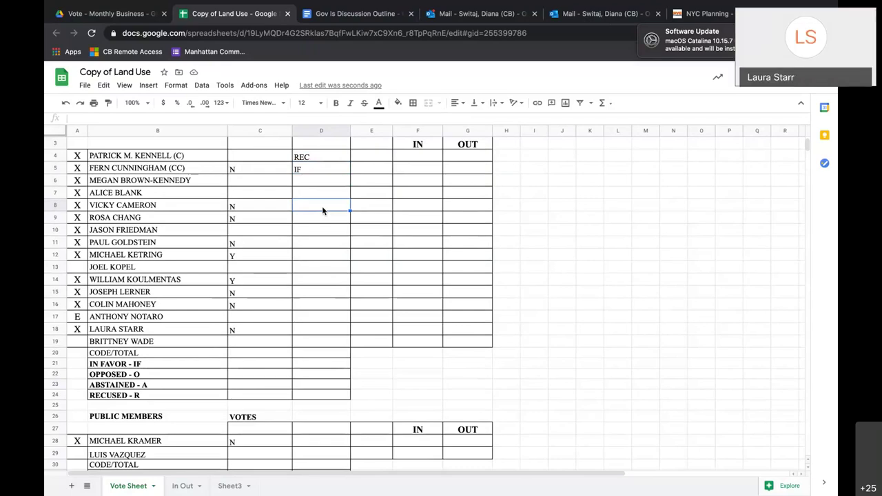
click(317, 218)
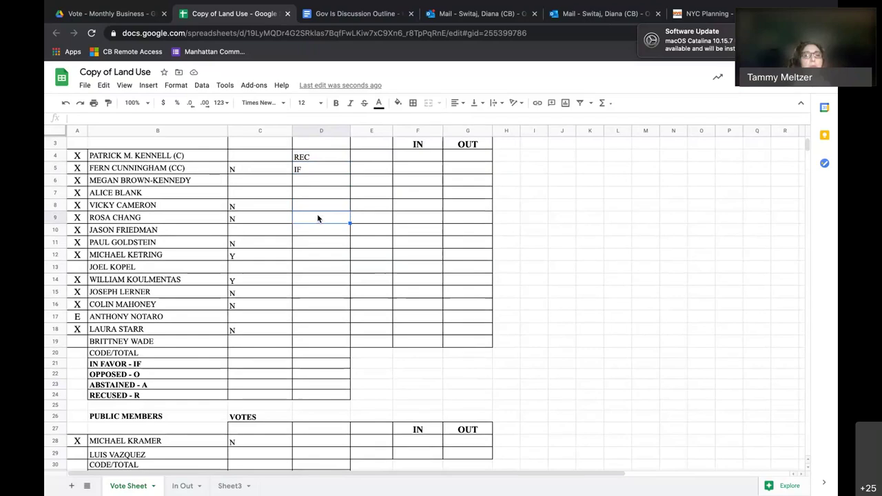
click(318, 210)
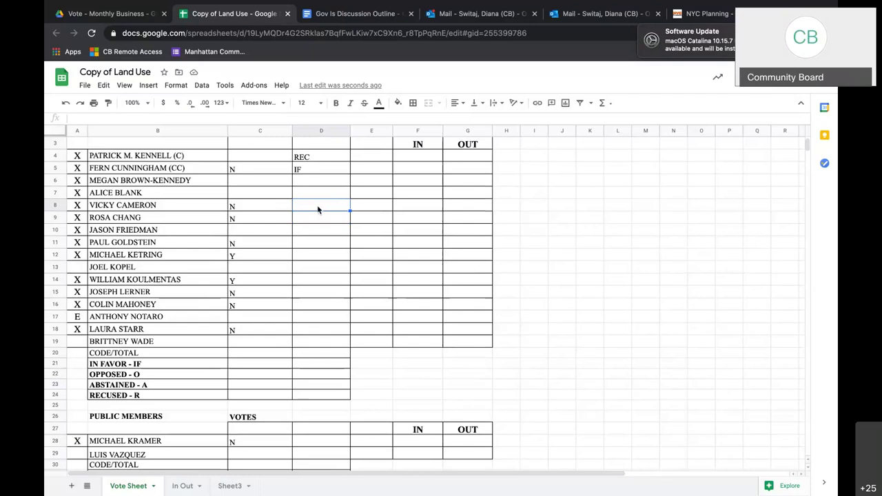
text(IF)
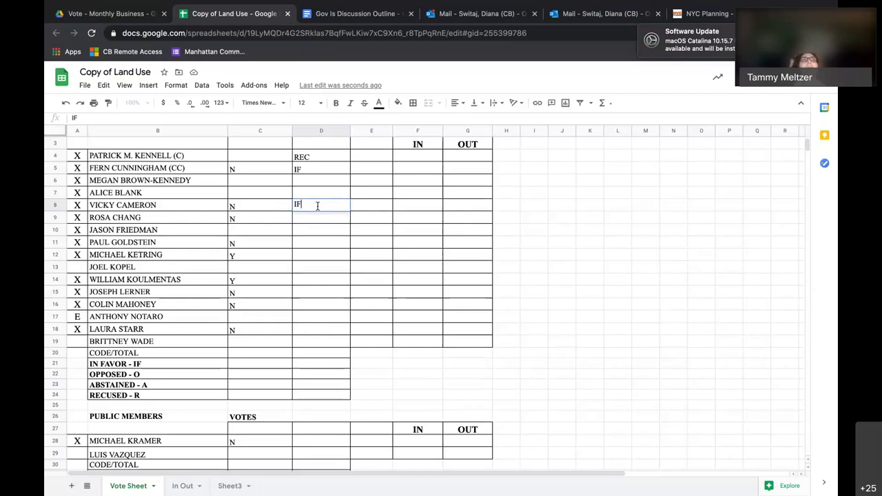
key(Return)
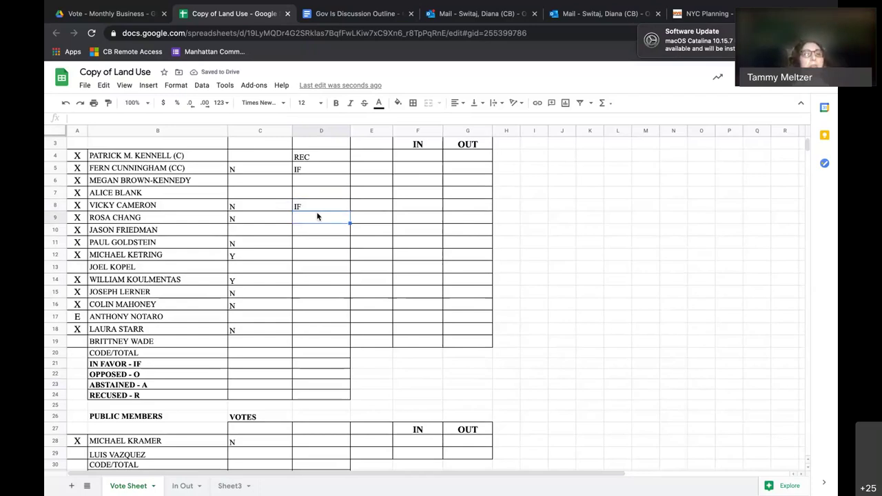
click(316, 207)
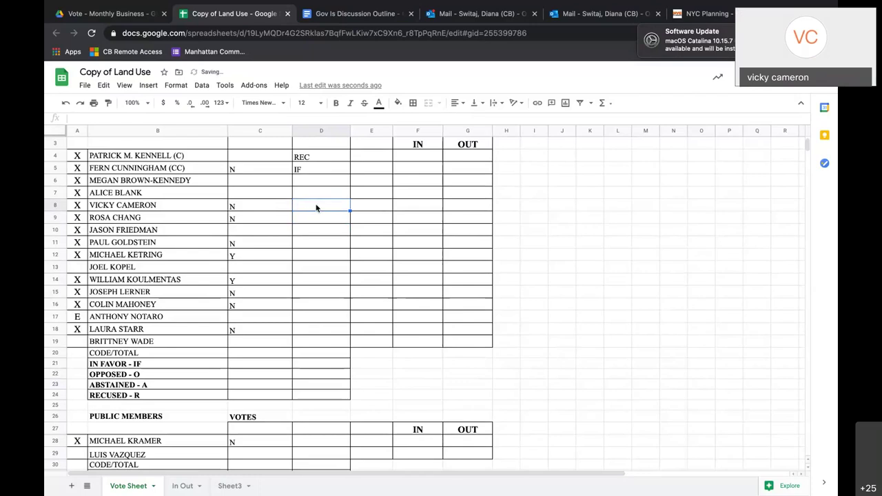
Change D8 to OP, enter IF in D9 and D11, and ABS in D12.
key(Delete)
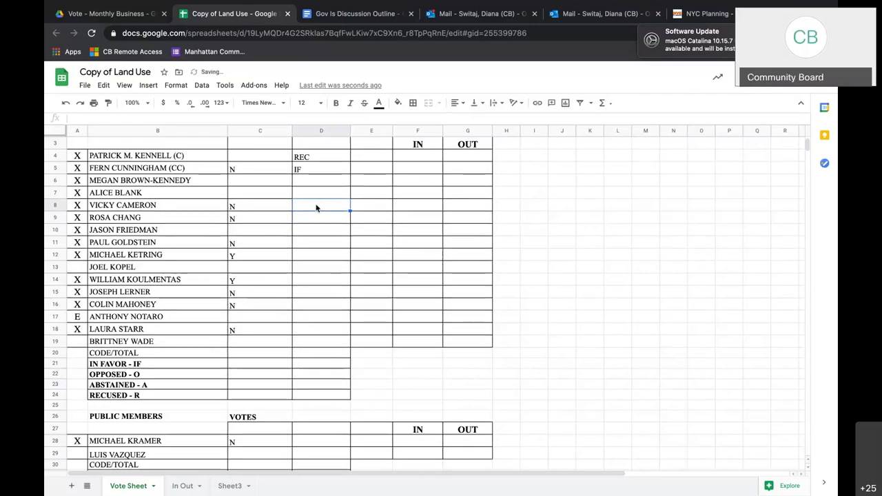
text(OP)
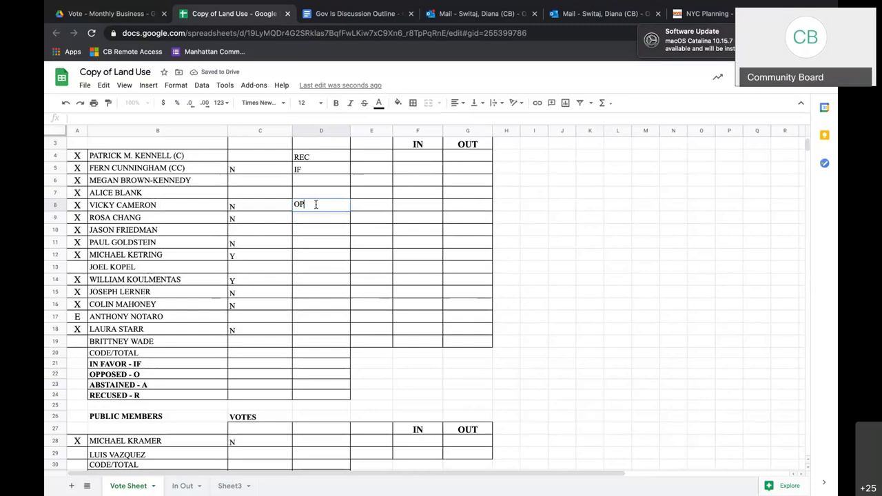
click(319, 220)
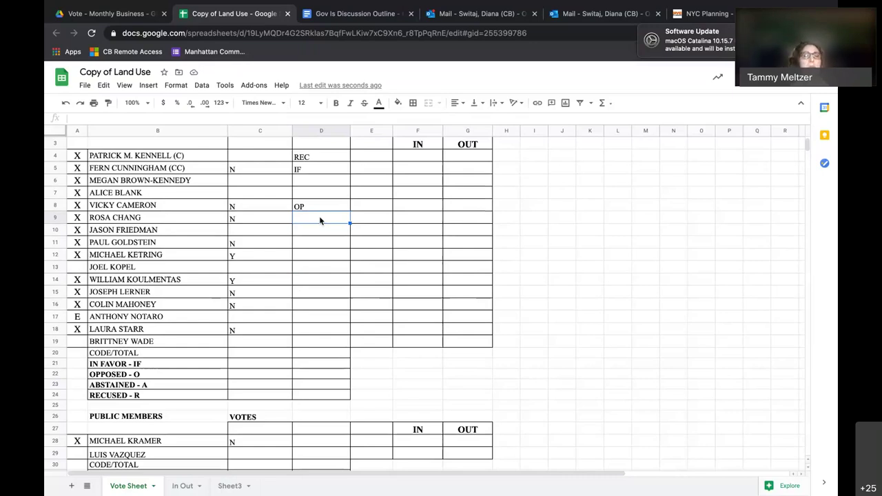
text(IF)
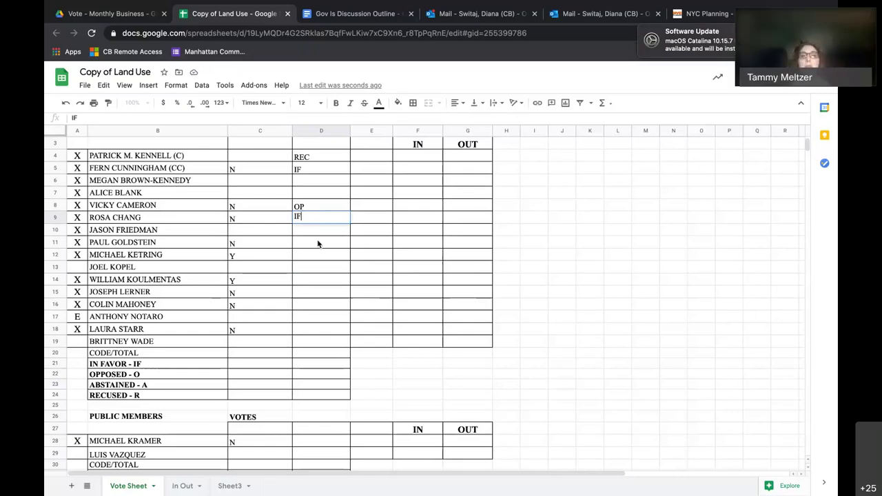
click(319, 232)
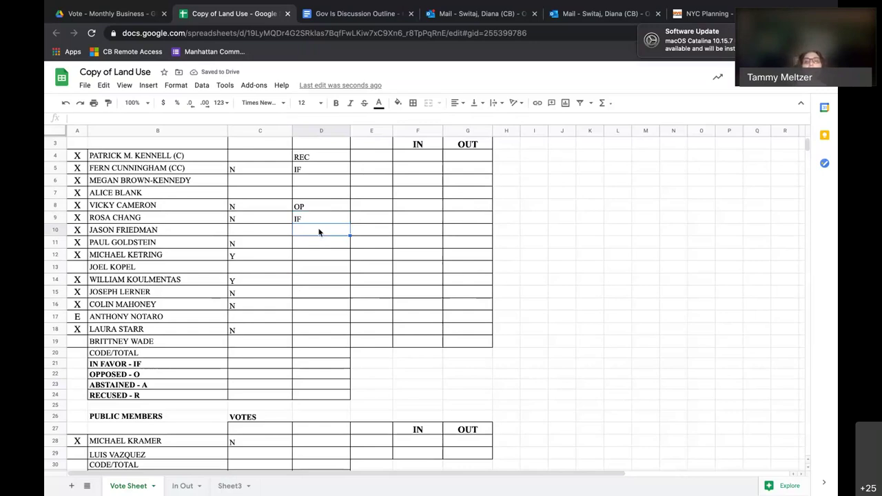
click(317, 243)
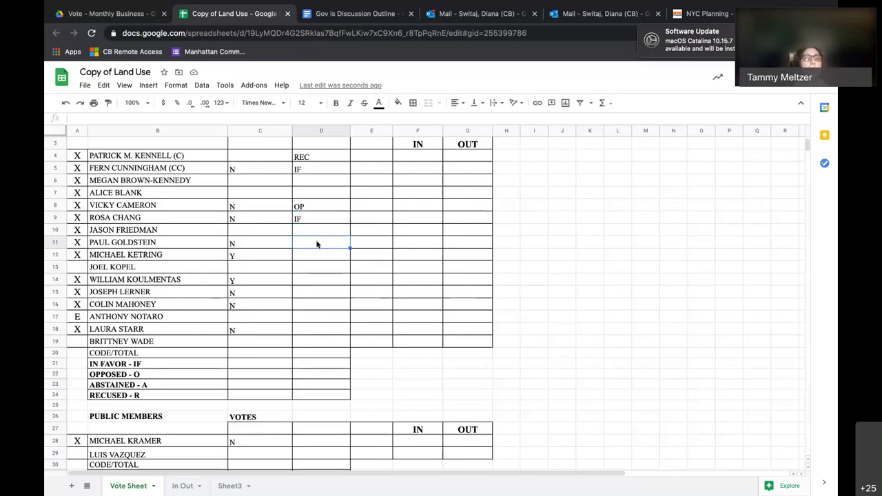
text(IF)
click(316, 255)
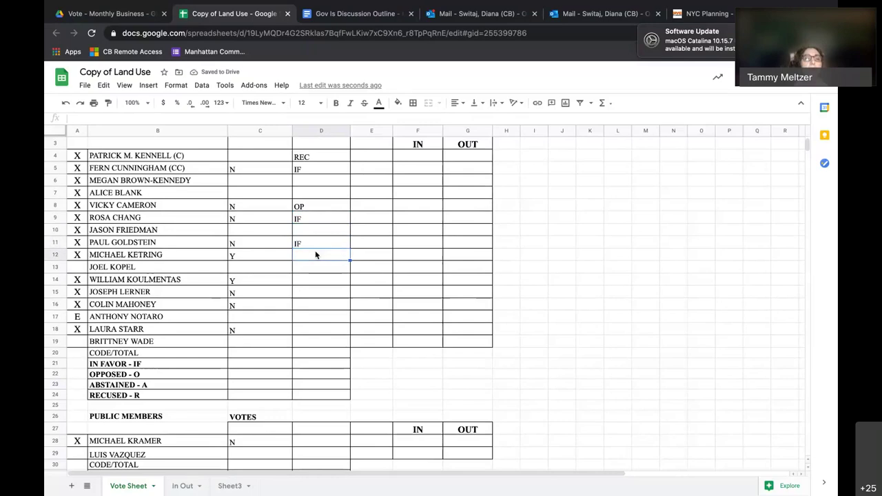
text(ABS)
click(309, 274)
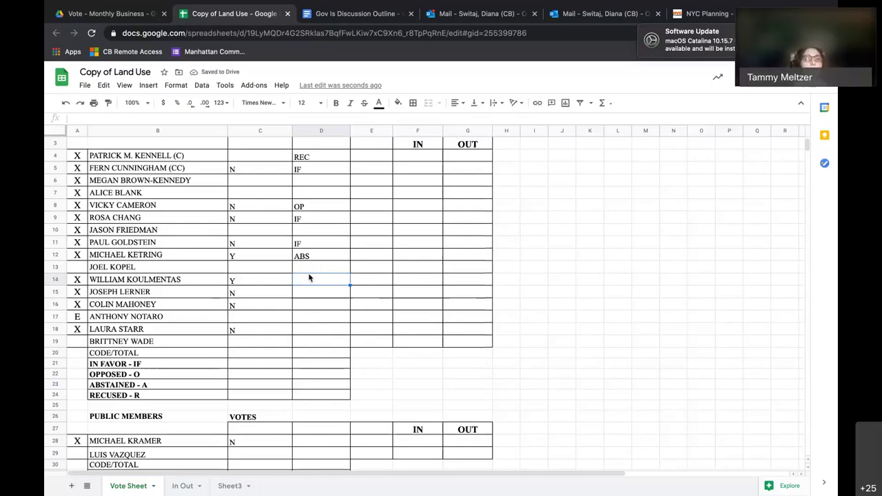
Enter ABS in D14, OP in D15, and IF in D16, D18 and D28.
text(ABS)
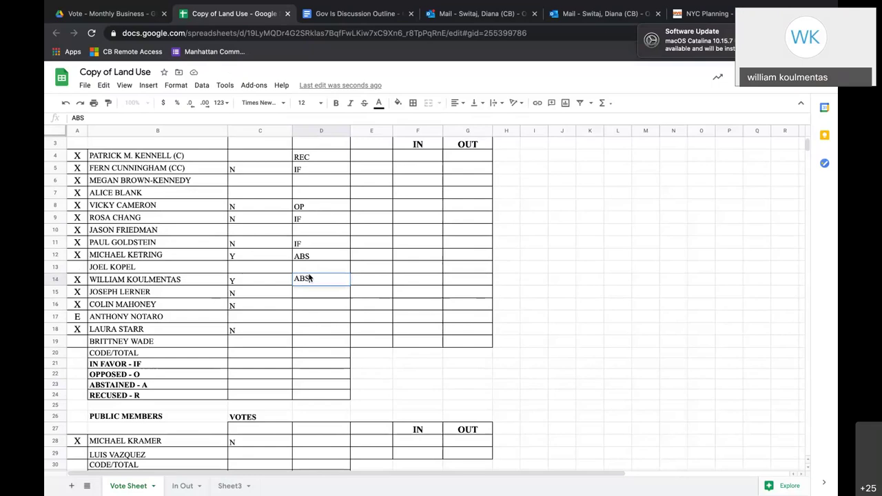
key(Return)
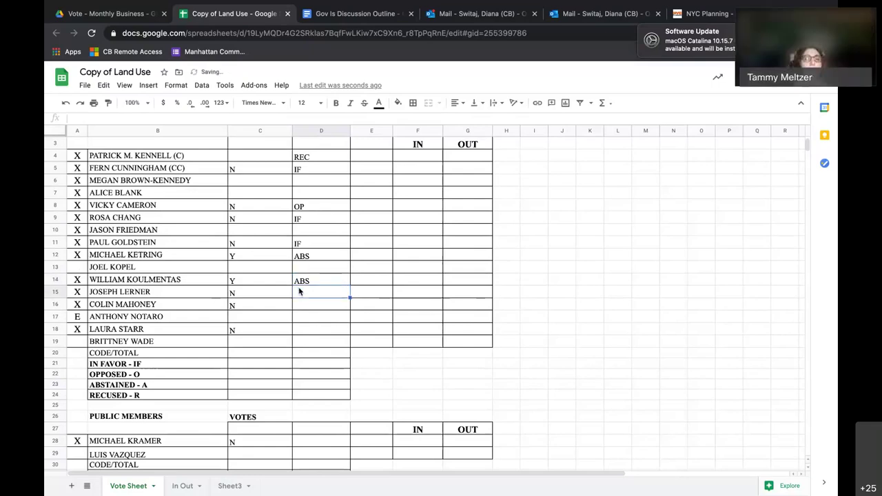
text(OP)
key(Return)
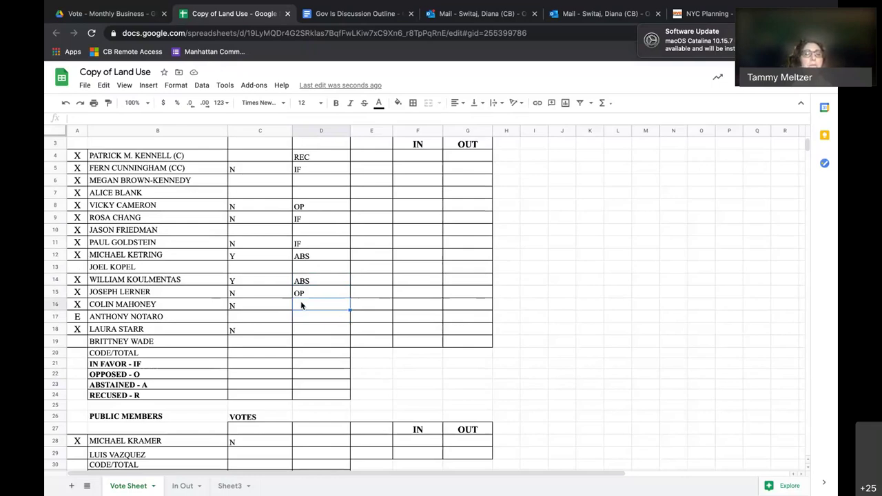
text(IF)
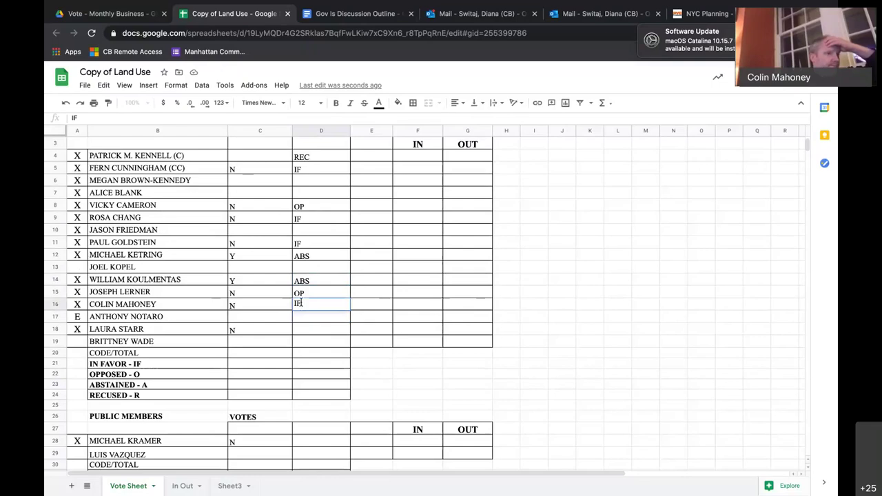
click(356, 320)
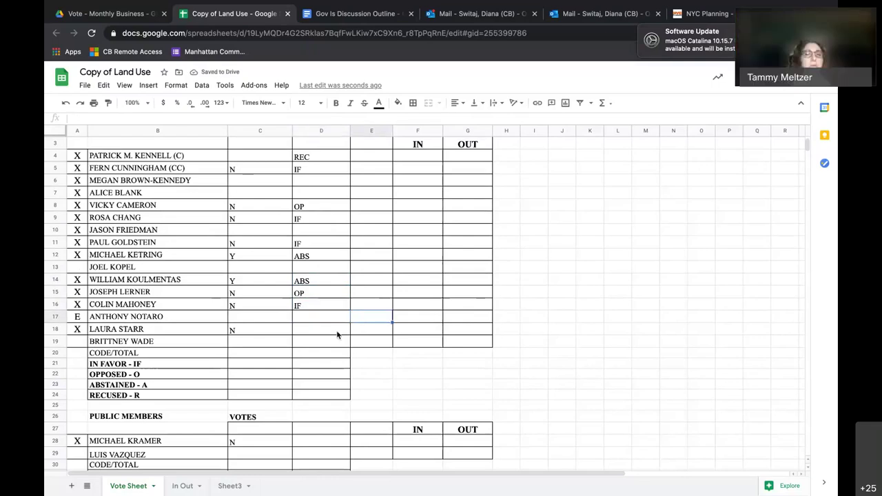
click(337, 335)
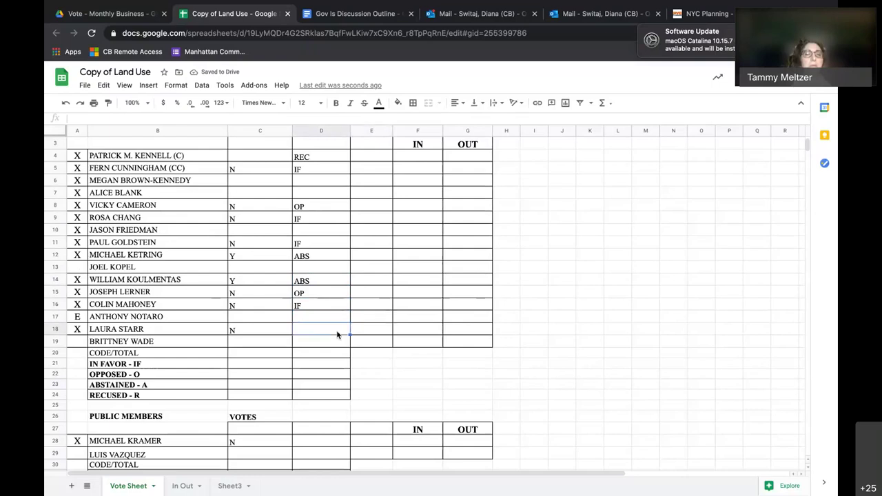
scroll(337, 335, up, 1)
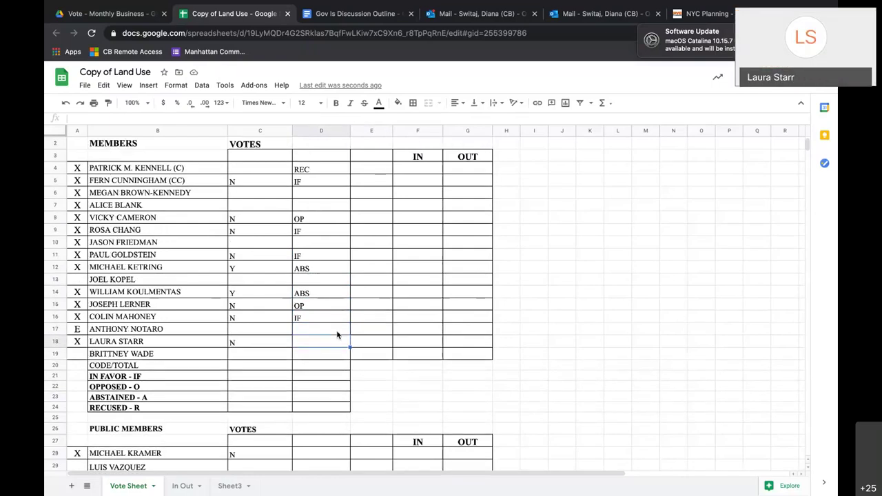
scroll(337, 335, down, 1)
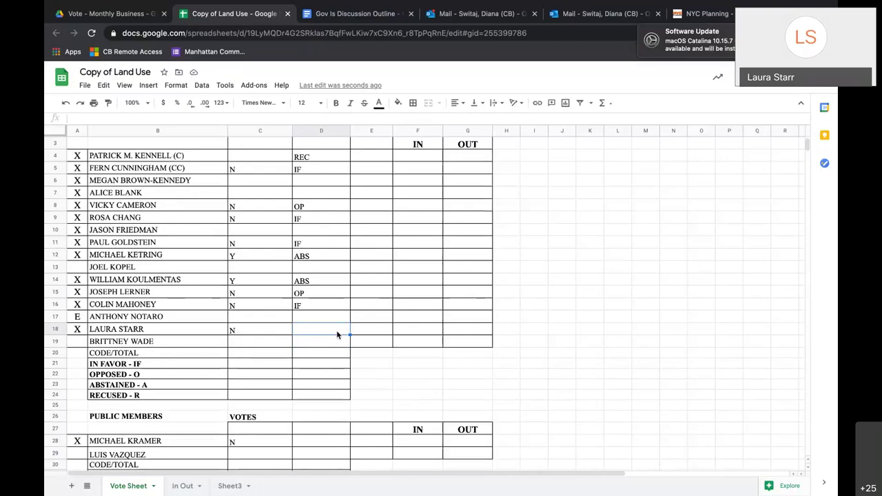
text(IF)
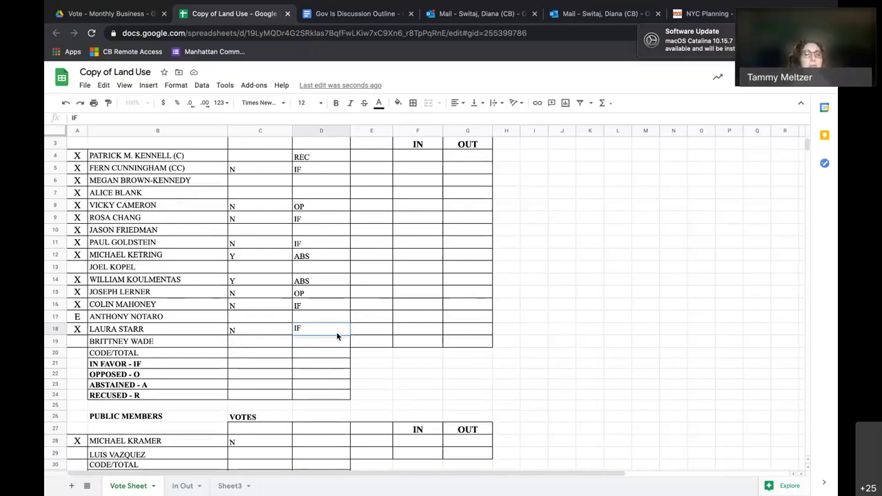
click(318, 435)
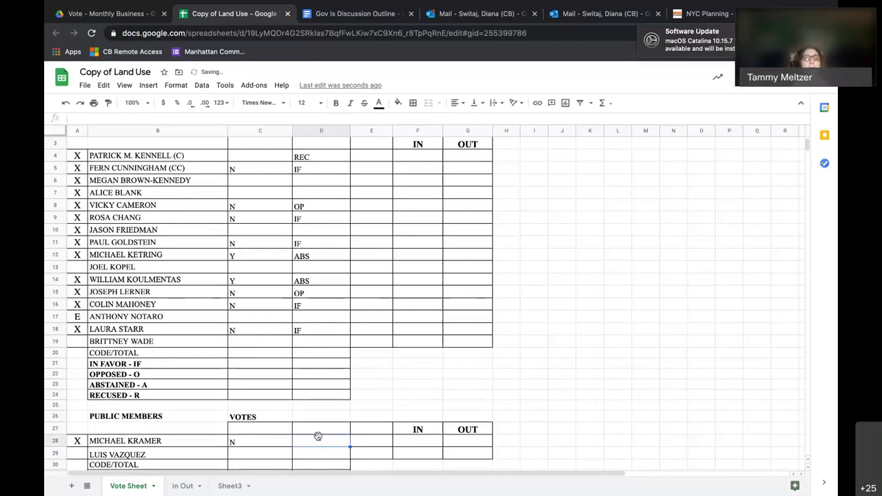
text(IF)
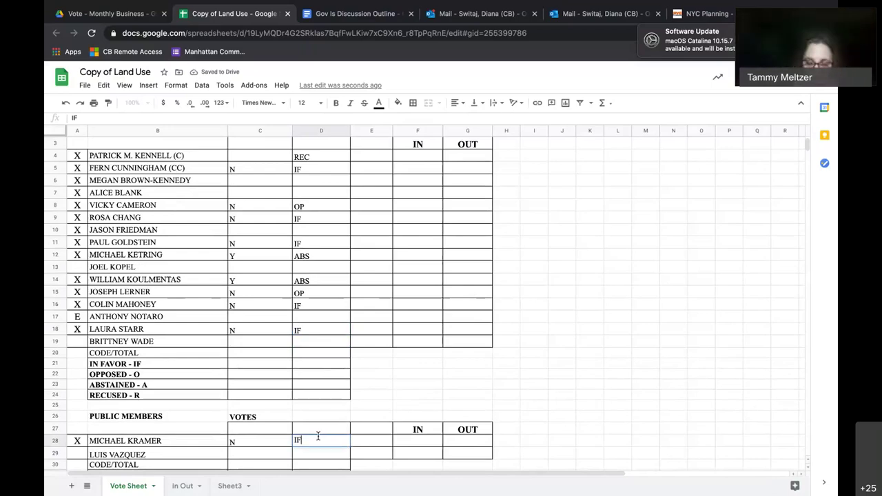
click(423, 305)
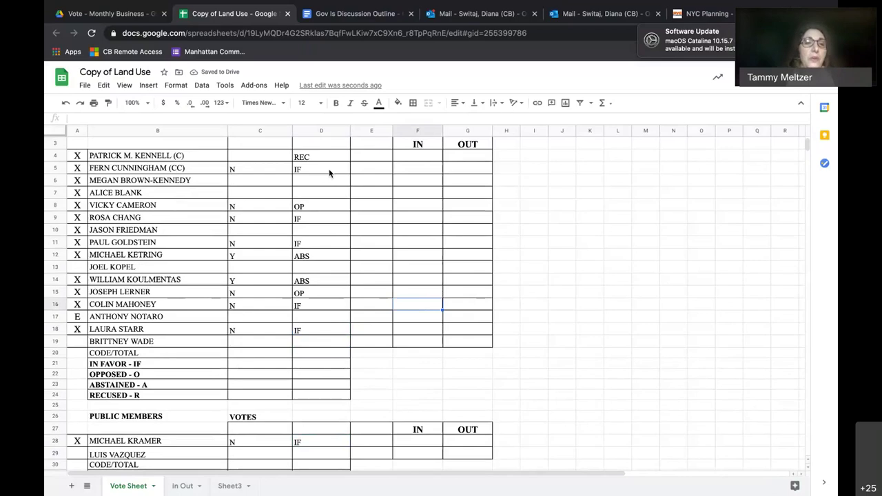
Note the voter's initials in C25 with an IF vote in D25, then review the IF entries.
click(329, 173)
click(314, 218)
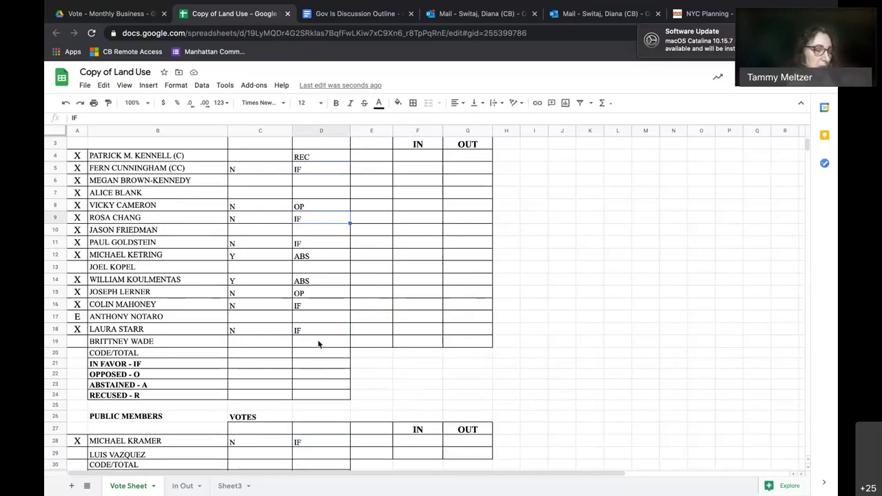
click(276, 405)
text(T)
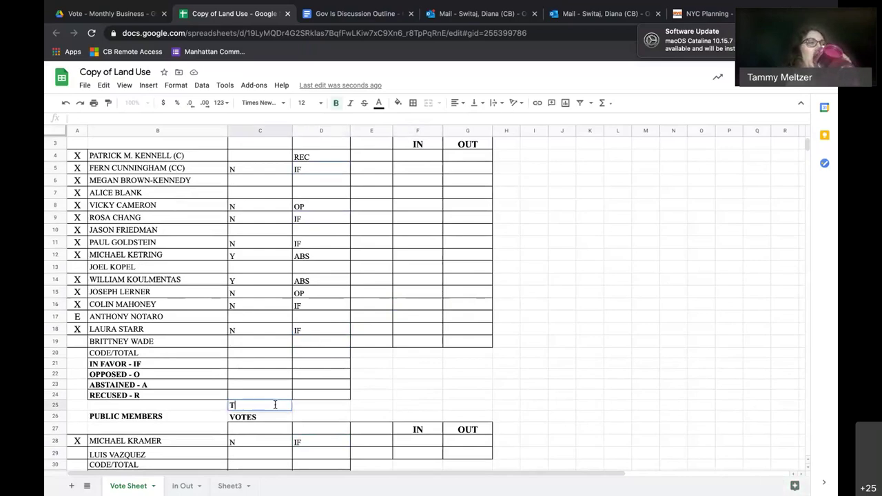
text(M)
click(322, 405)
text(IF)
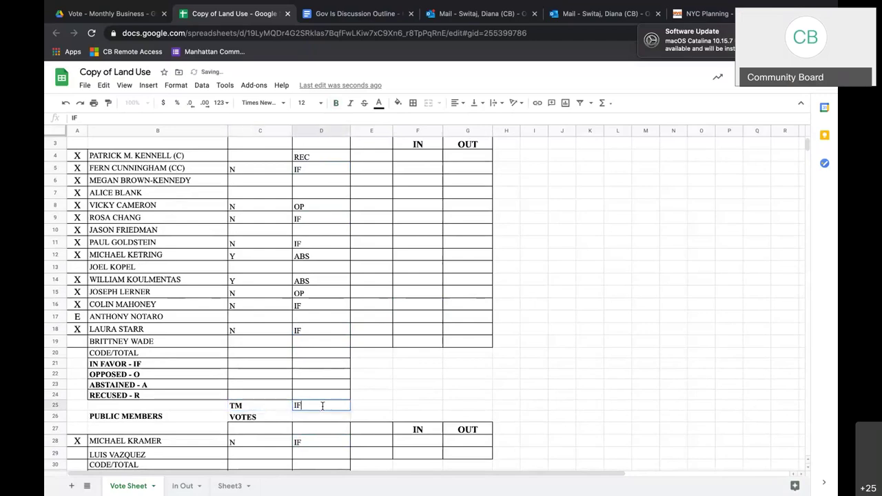
click(313, 219)
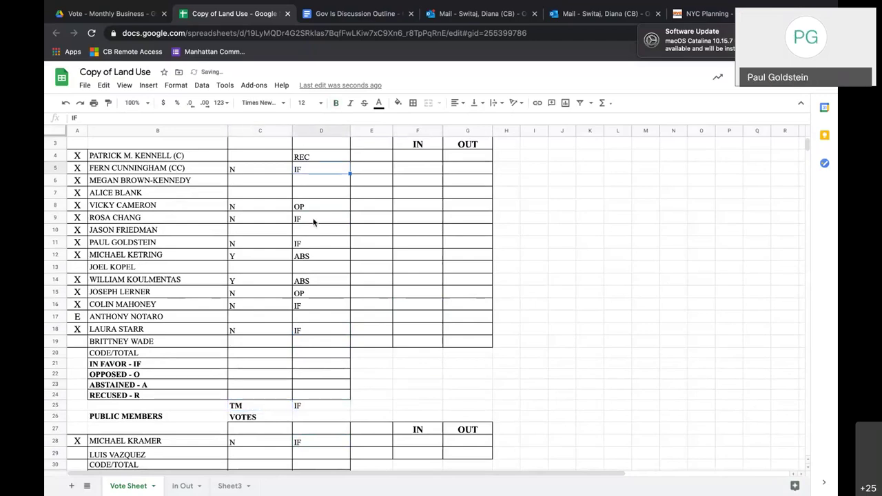
click(309, 243)
click(309, 170)
Enter totals in D21–D24: 6 in favour, 2 opposed, 2 abstained, 1 recused.
click(310, 366)
text(6)
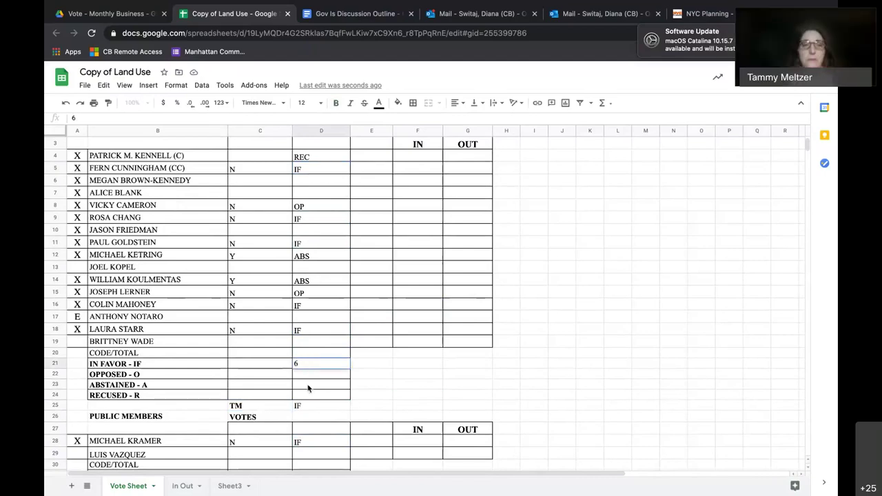
click(307, 396)
text(1)
click(309, 386)
text(2)
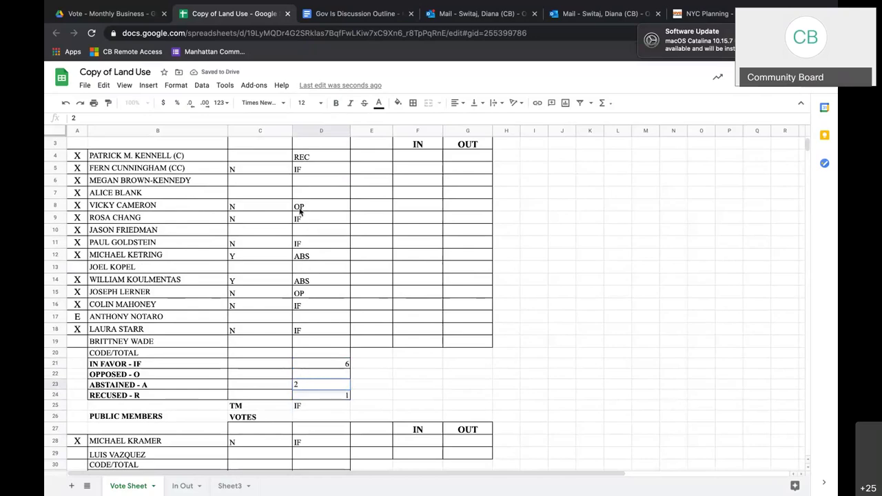
click(322, 373)
text(2)
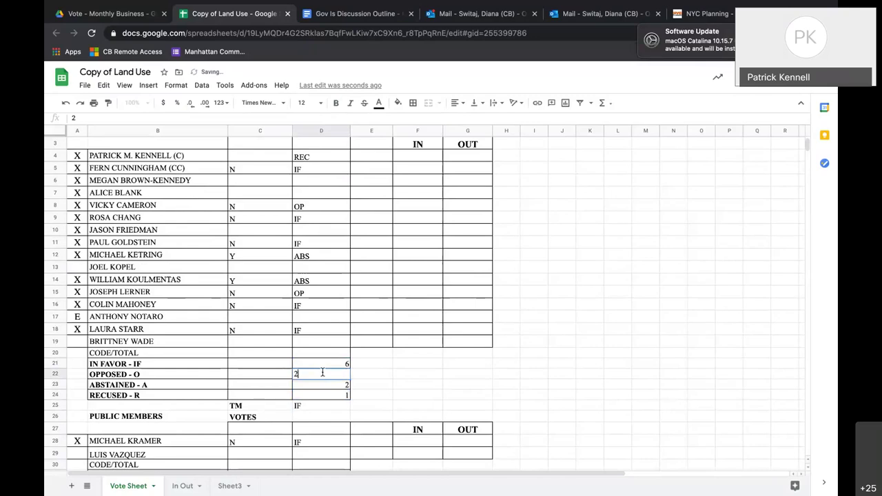
click(378, 377)
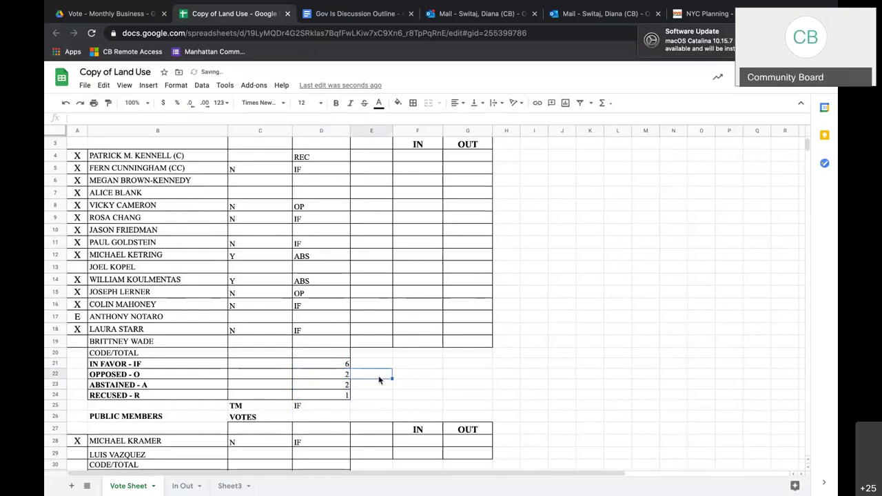
click(373, 396)
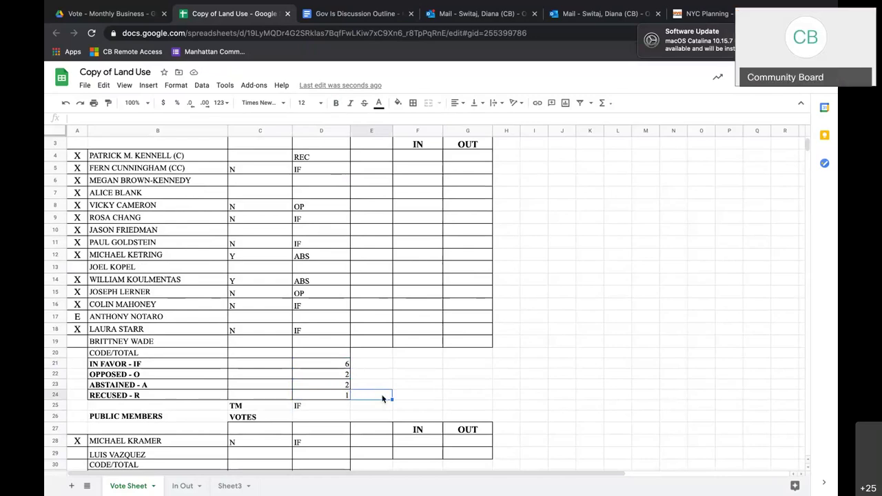
click(378, 406)
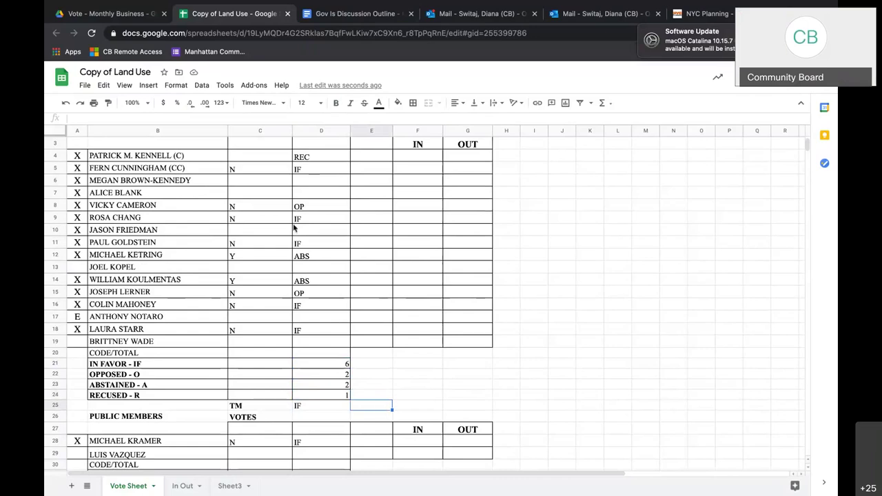
Record REC as the vote in D7 and IF in D31.
click(312, 158)
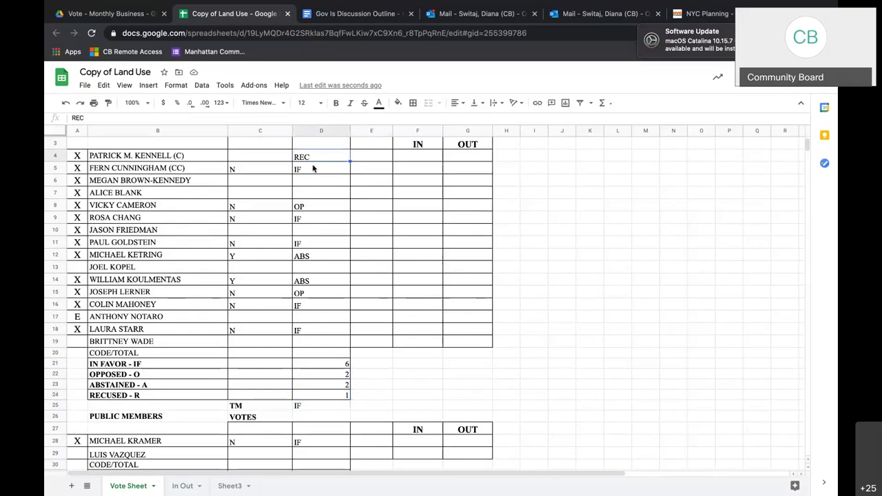
click(303, 195)
text(RE)
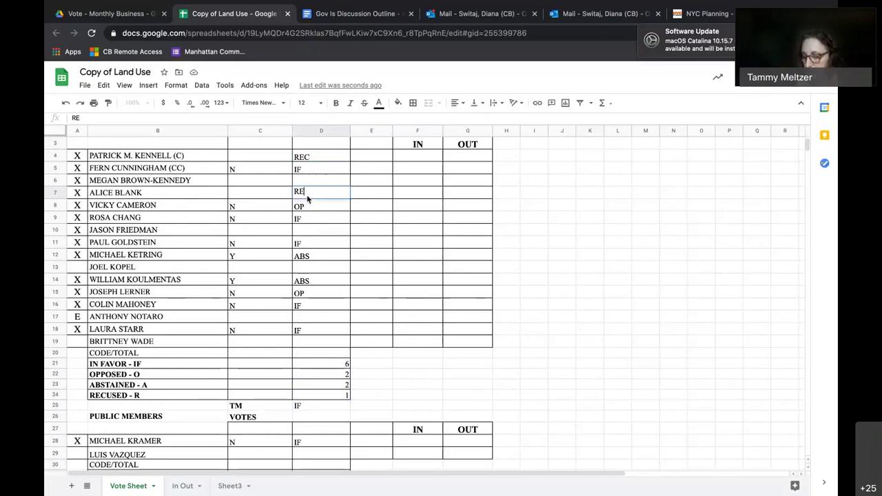
text(C)
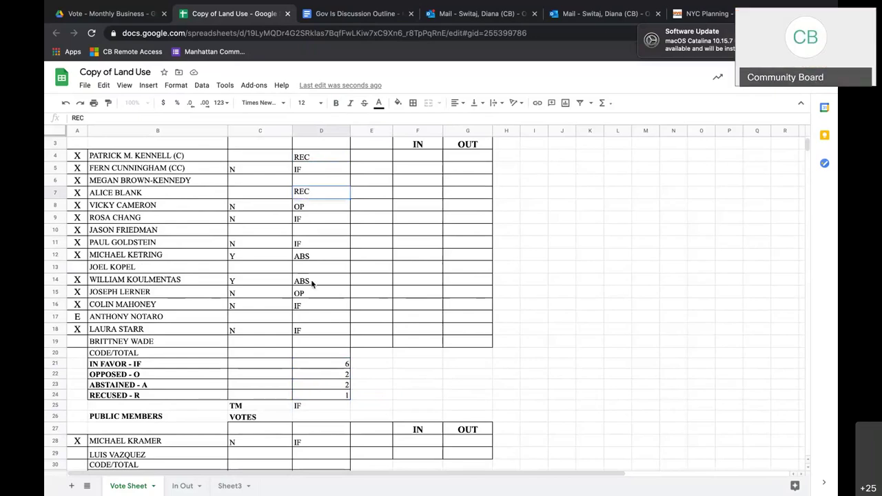
click(365, 395)
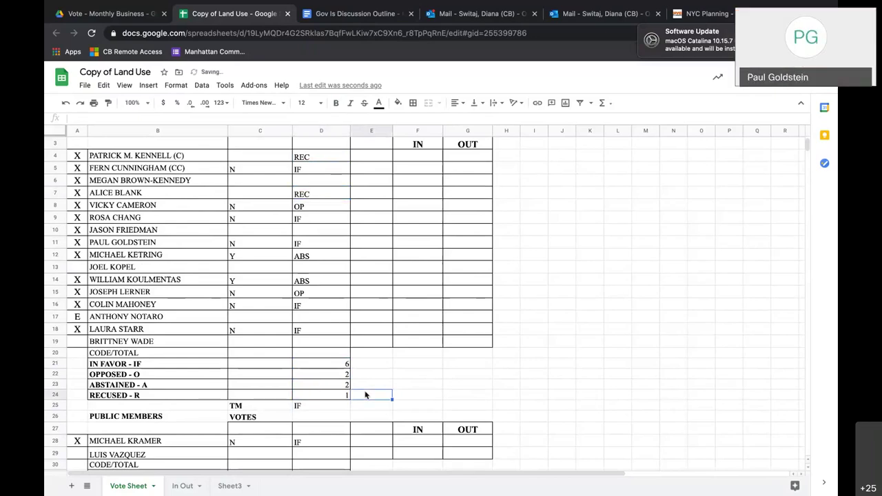
scroll(357, 413, down, 1)
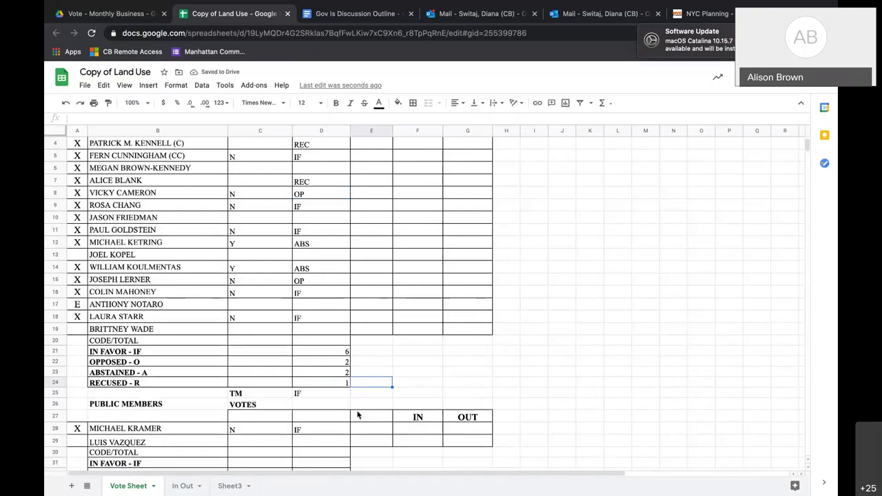
scroll(357, 414, down, 1)
click(315, 450)
text(IF)
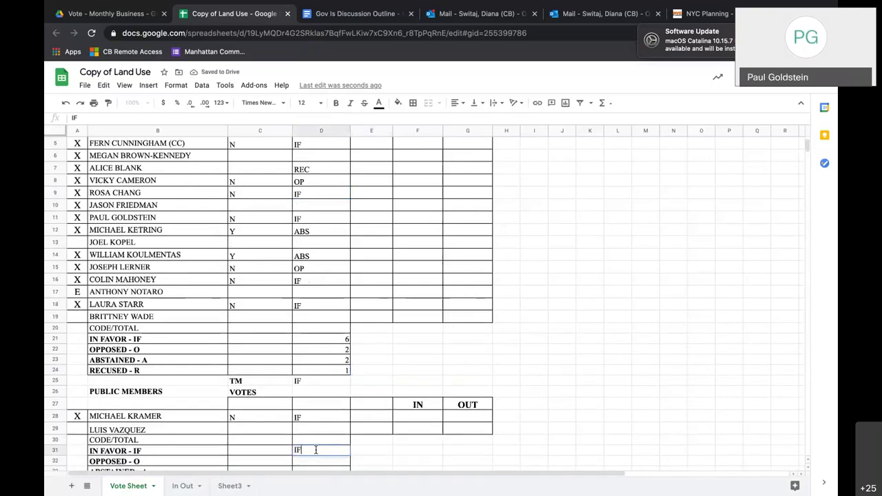
click(428, 371)
scroll(428, 372, up, 1)
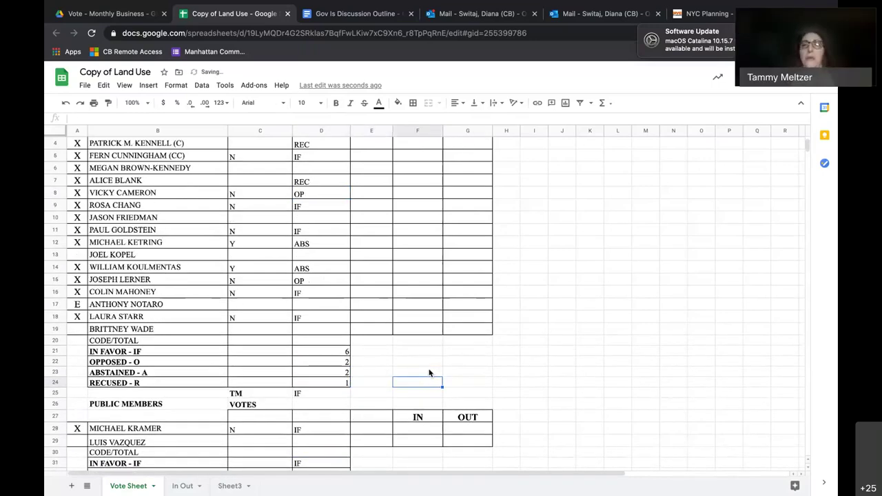
scroll(429, 373, up, 2)
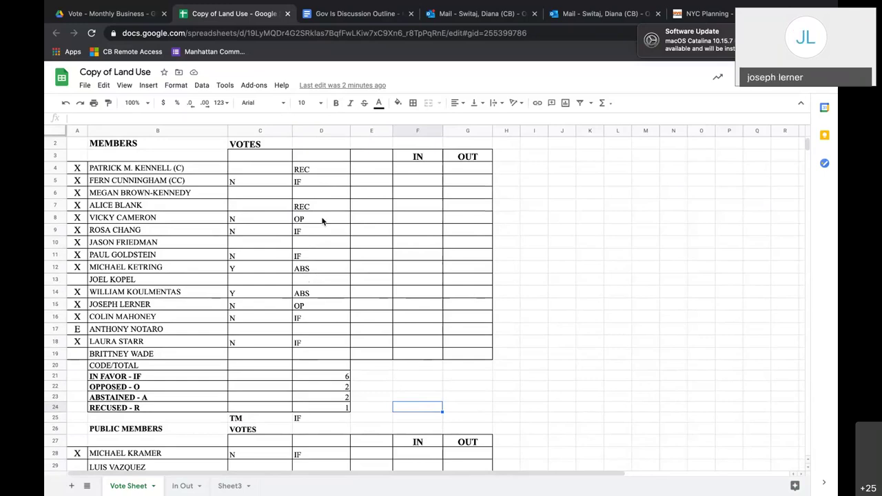
key(XF86AudioLowerVolume)
key(XF86AudioLowerVolume)
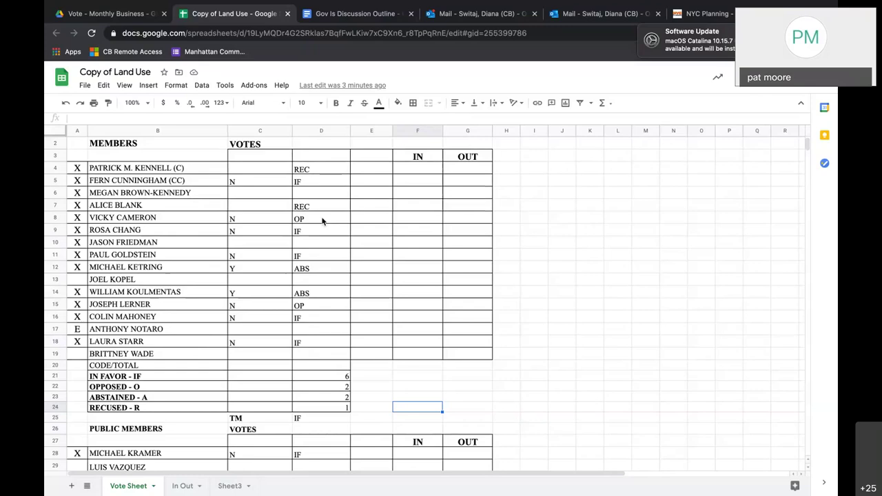
key(XF86AudioRaiseVolume)
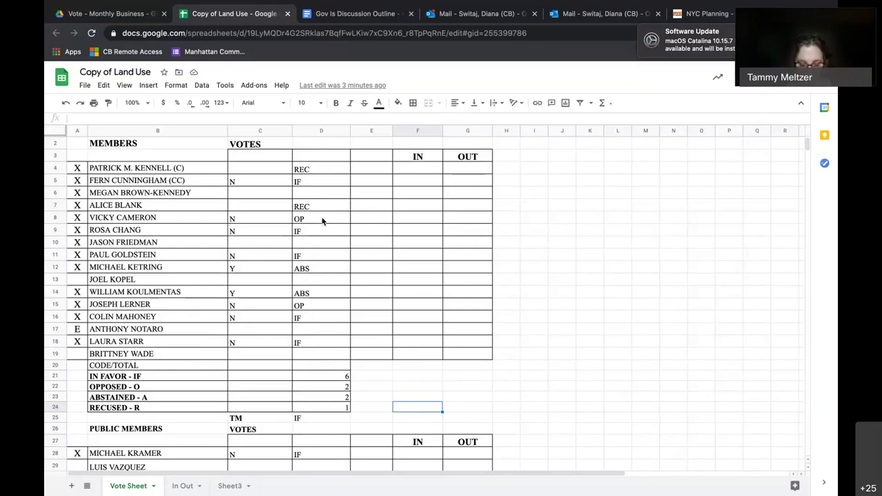
key(XF86AudioRaiseVolume)
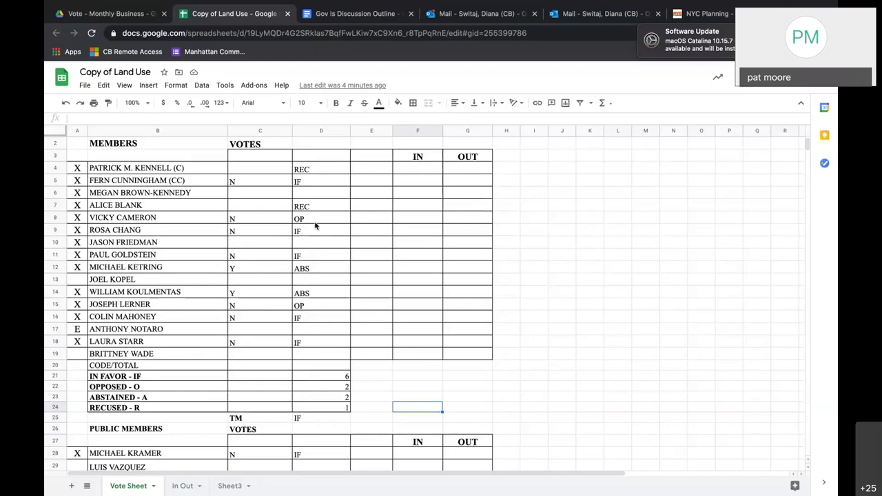
Overwrite the initials in C25 with the voter's full name in capitals.
click(258, 417)
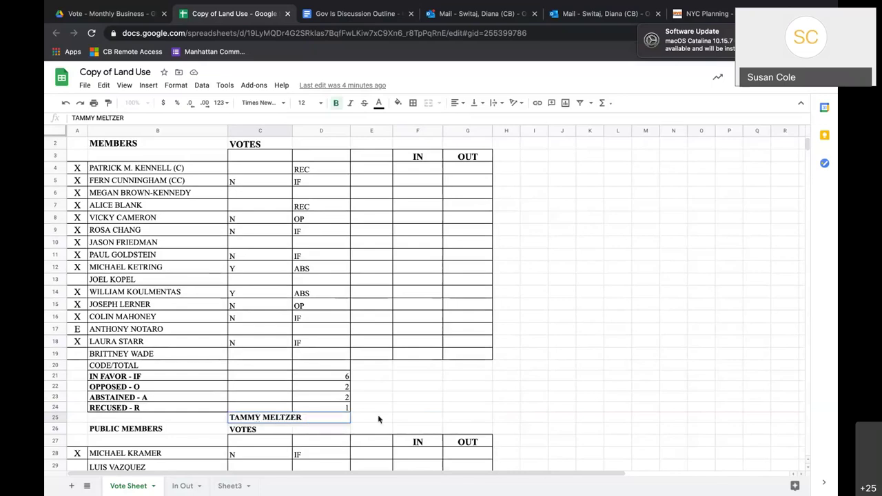
key(Right)
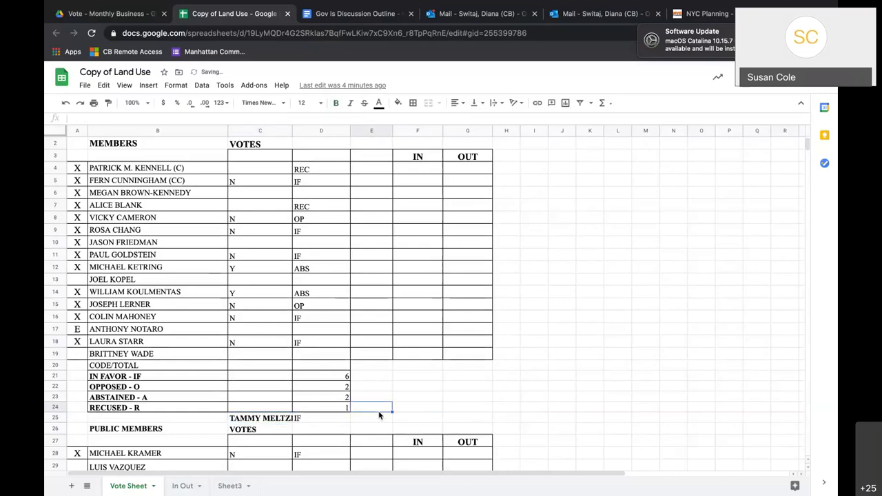
text(IF)
click(391, 390)
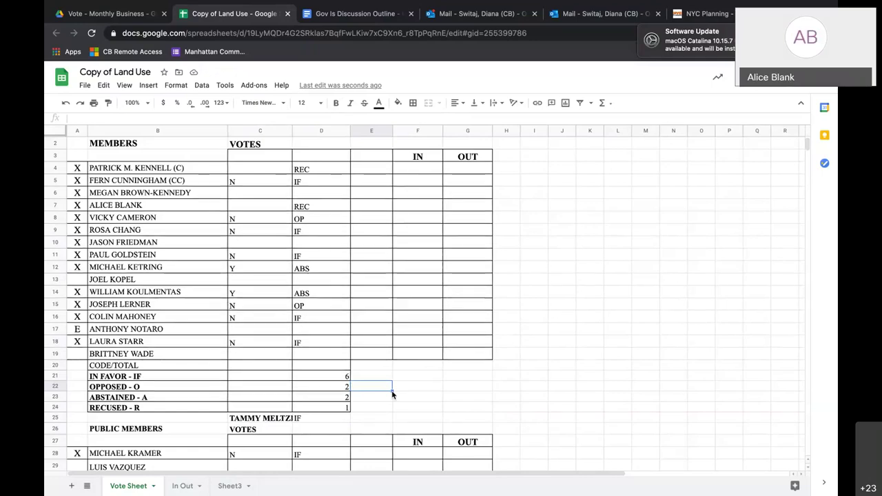
click(506, 320)
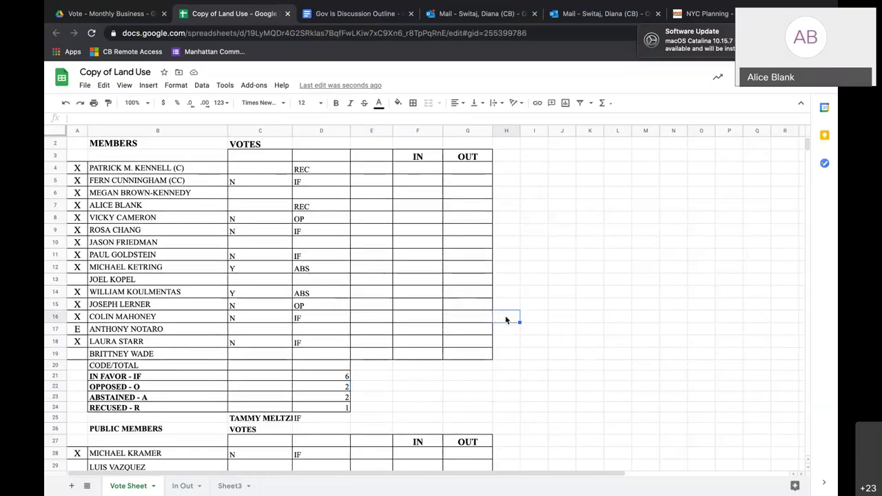